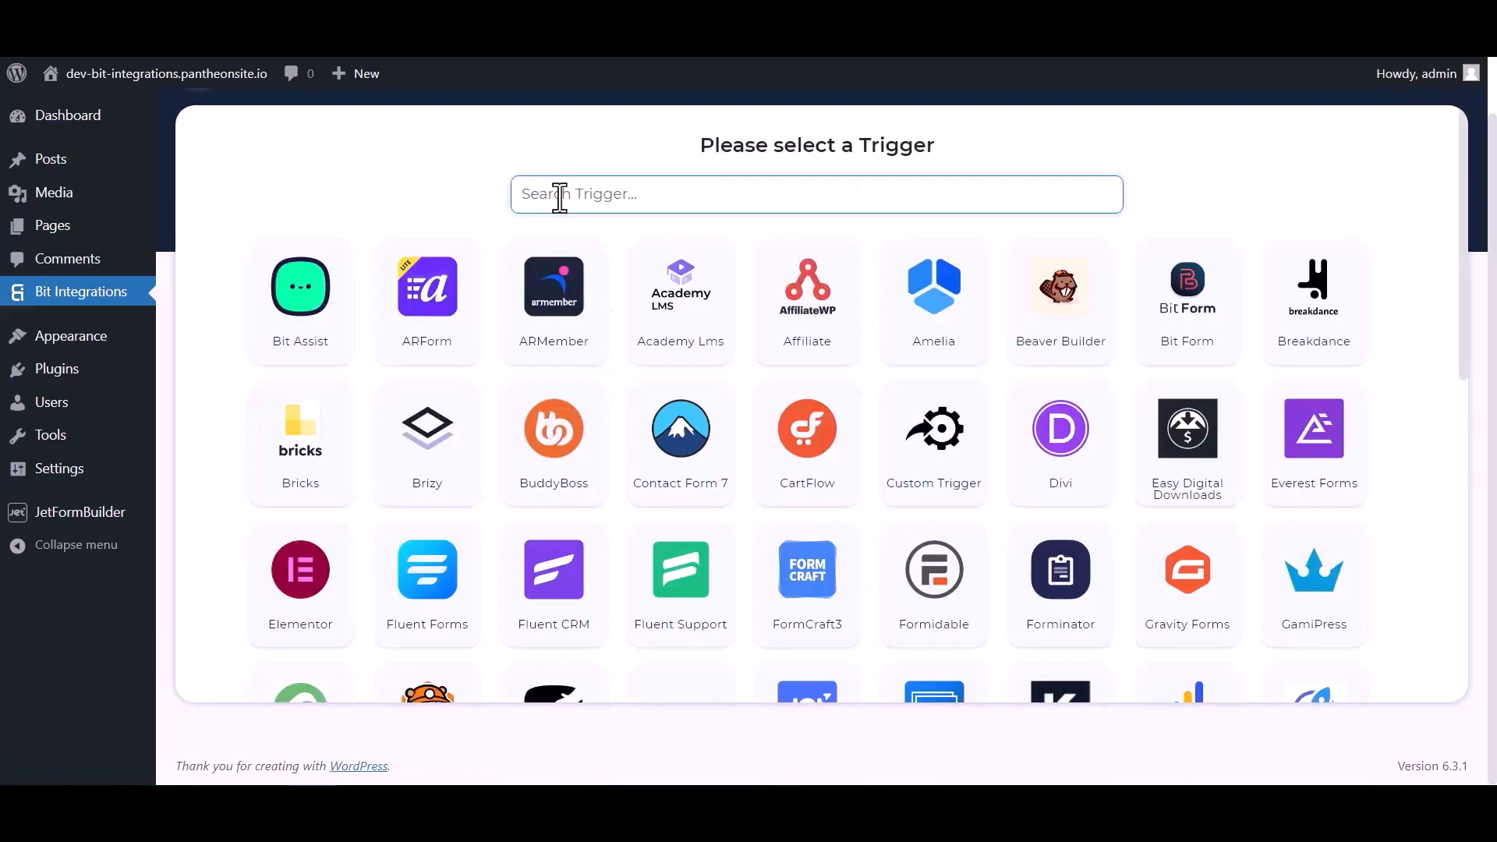
- Search the triggers for "jet" and choose JetForm Builder as the integration's trigger
left_click(560, 195)
type("jet")
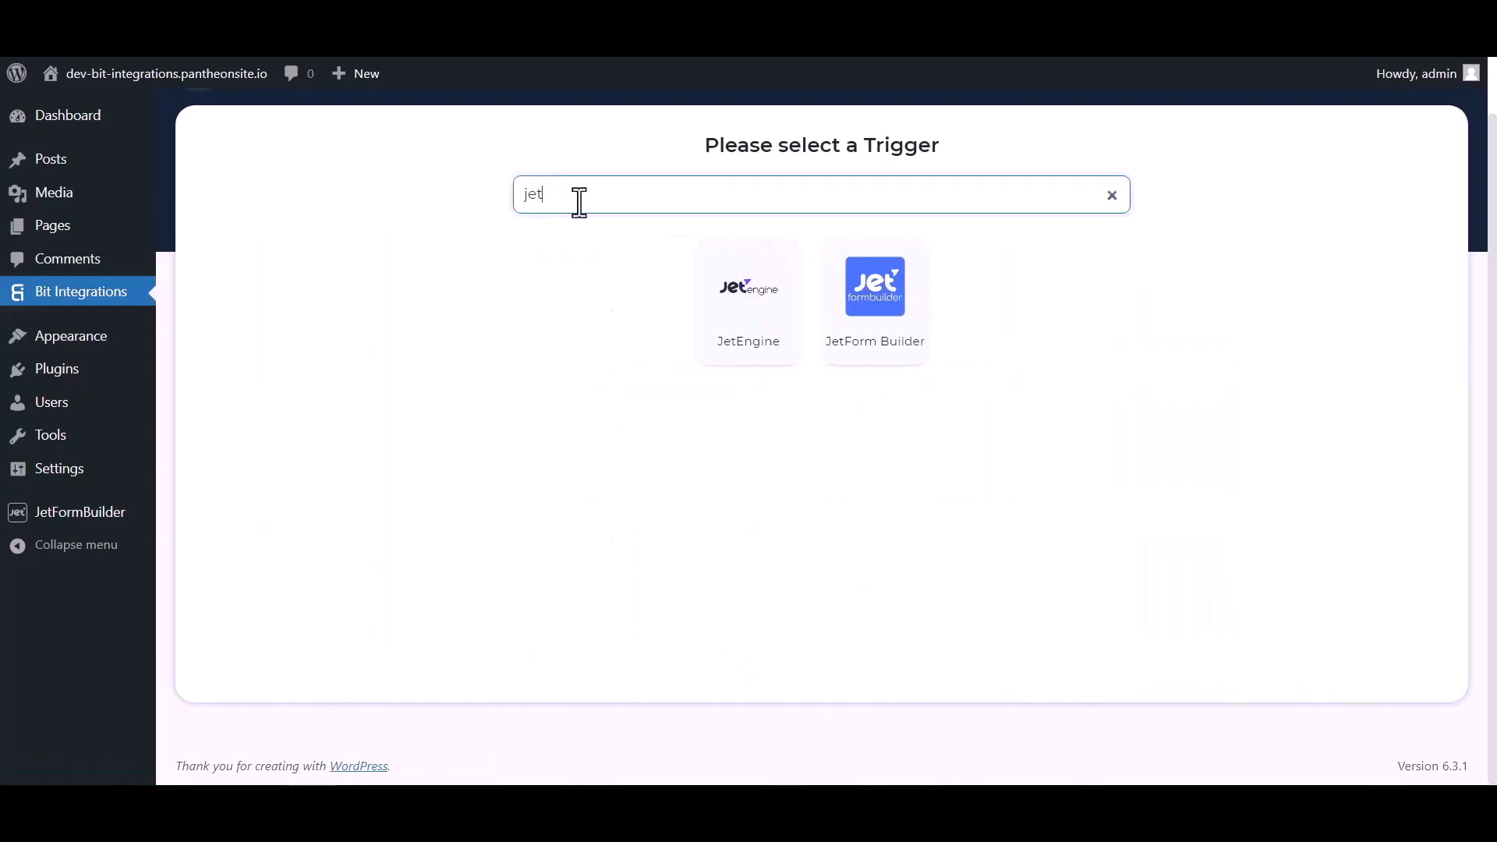
left_click(878, 334)
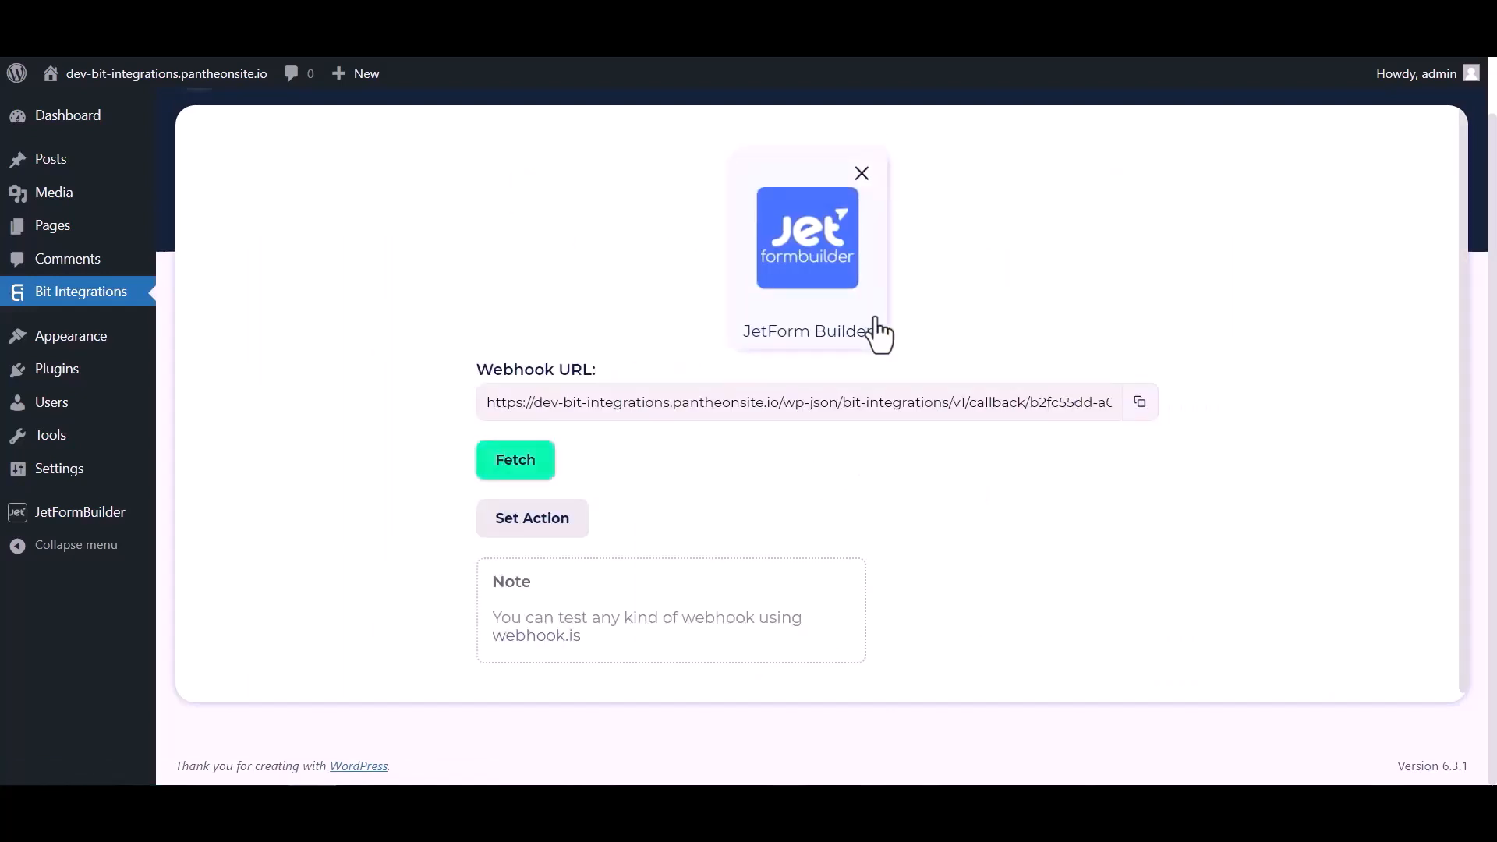
- Copy the JetForm Builder webhook URL and start fetching the form response
left_click(1140, 401)
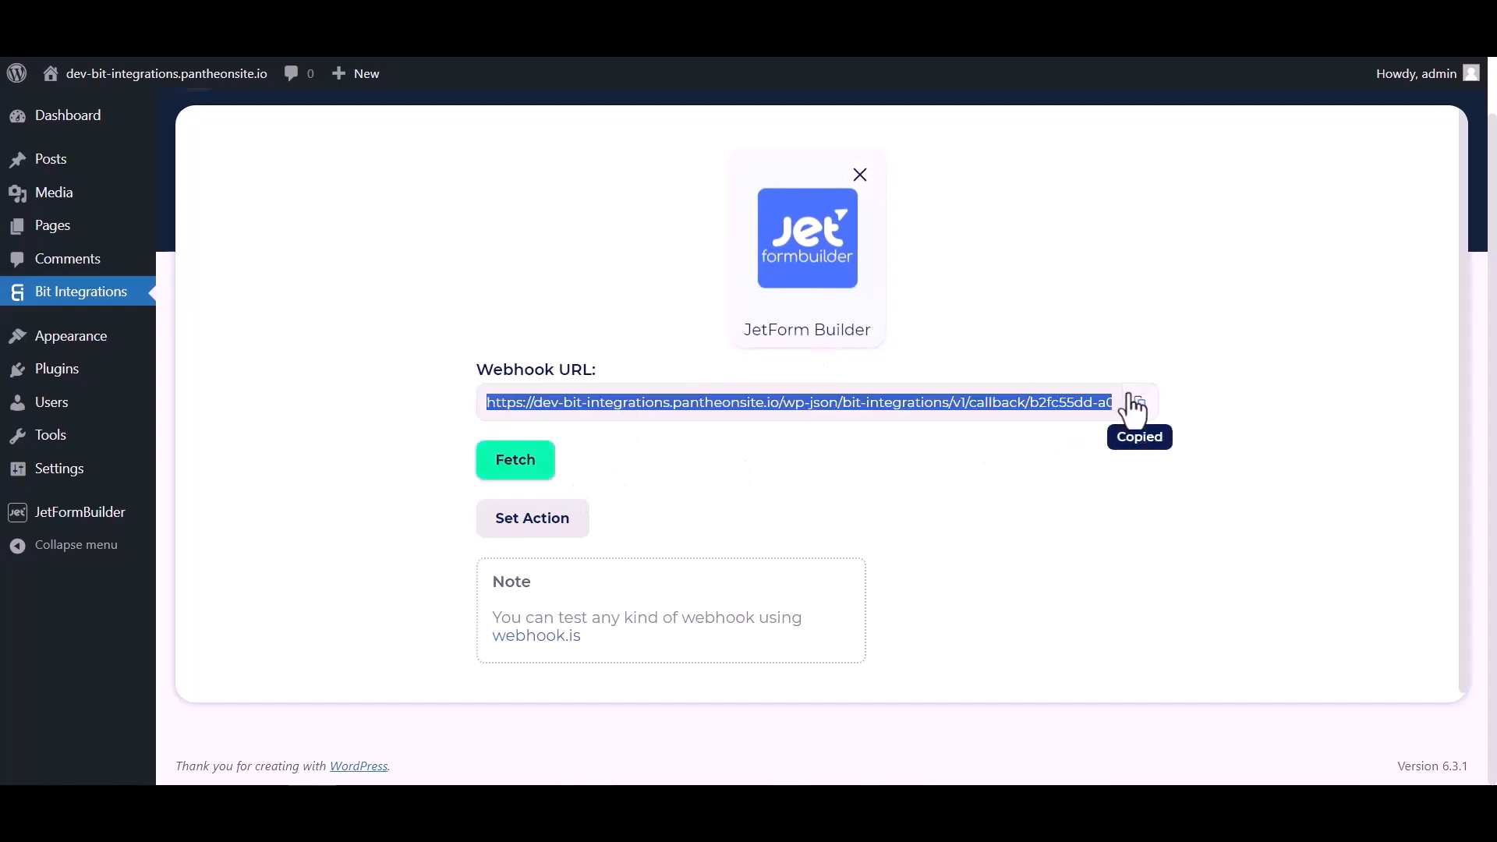
left_click(528, 470)
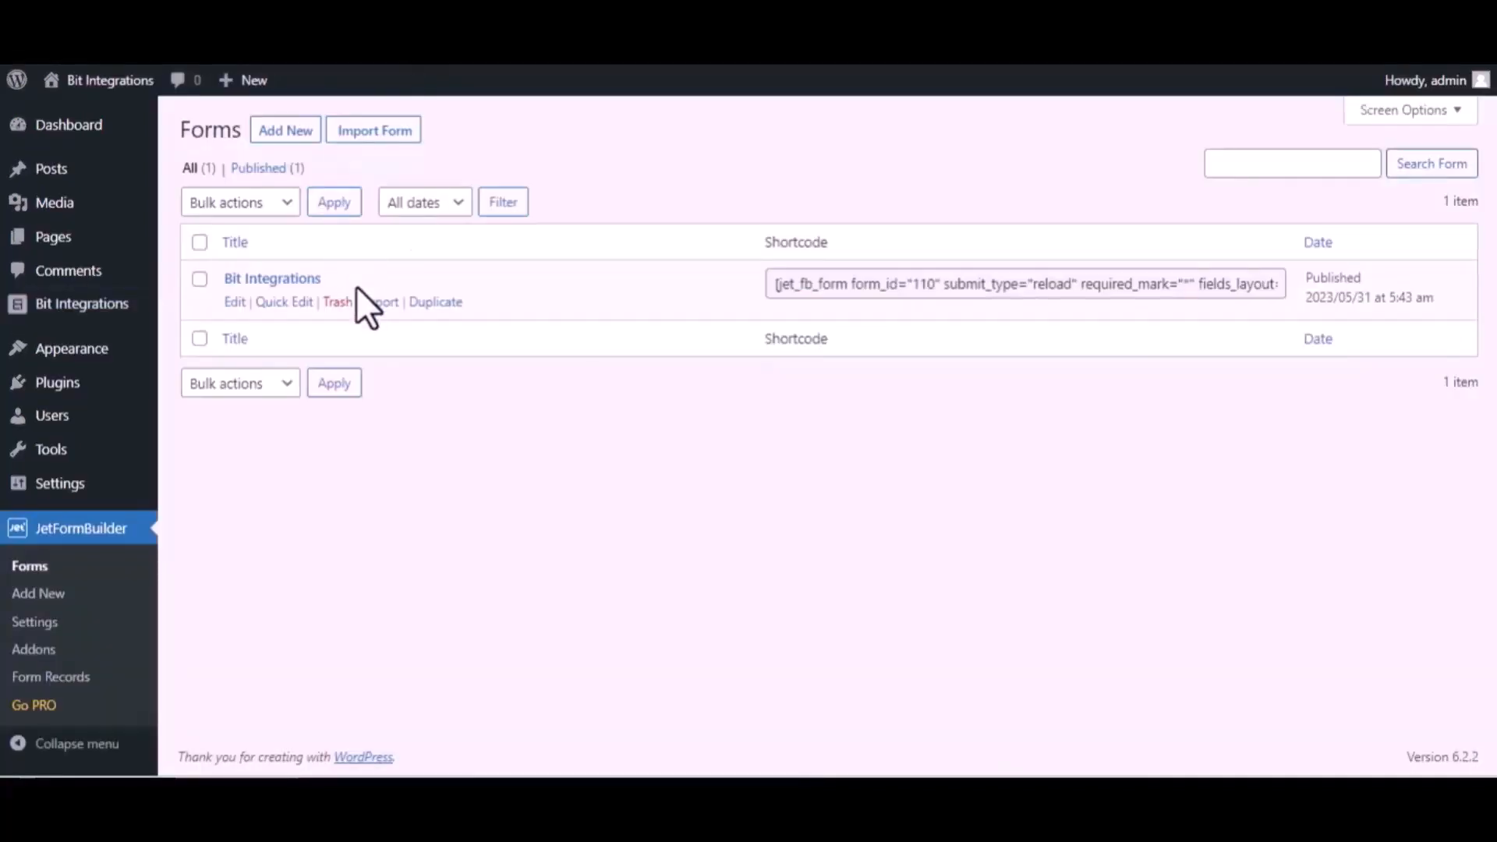
- Open the Bit Integrations form for editing and change its first post submit action to Call Webhook
left_click(234, 302)
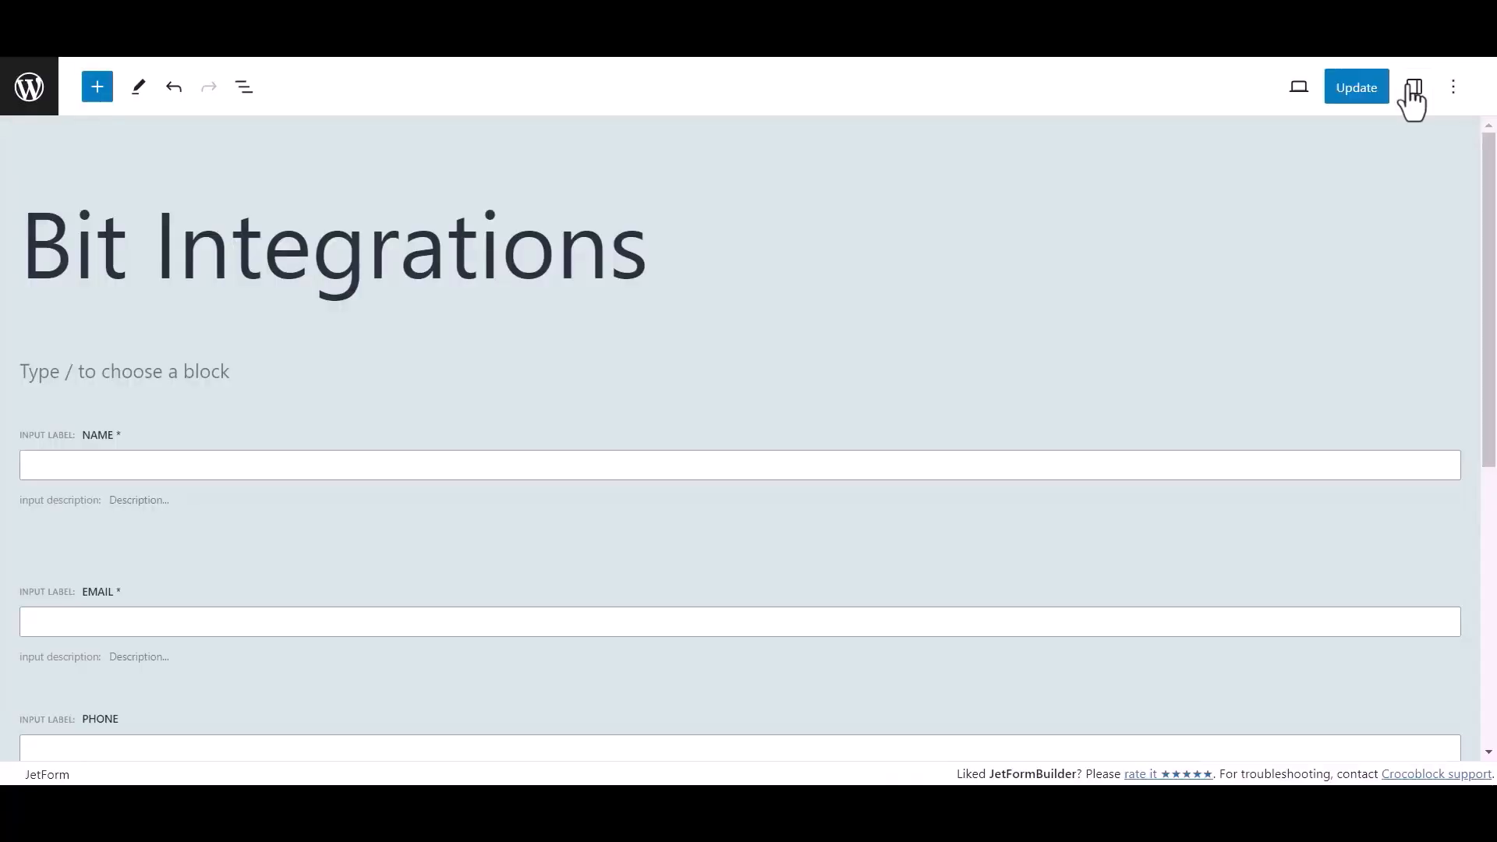
left_click(1413, 87)
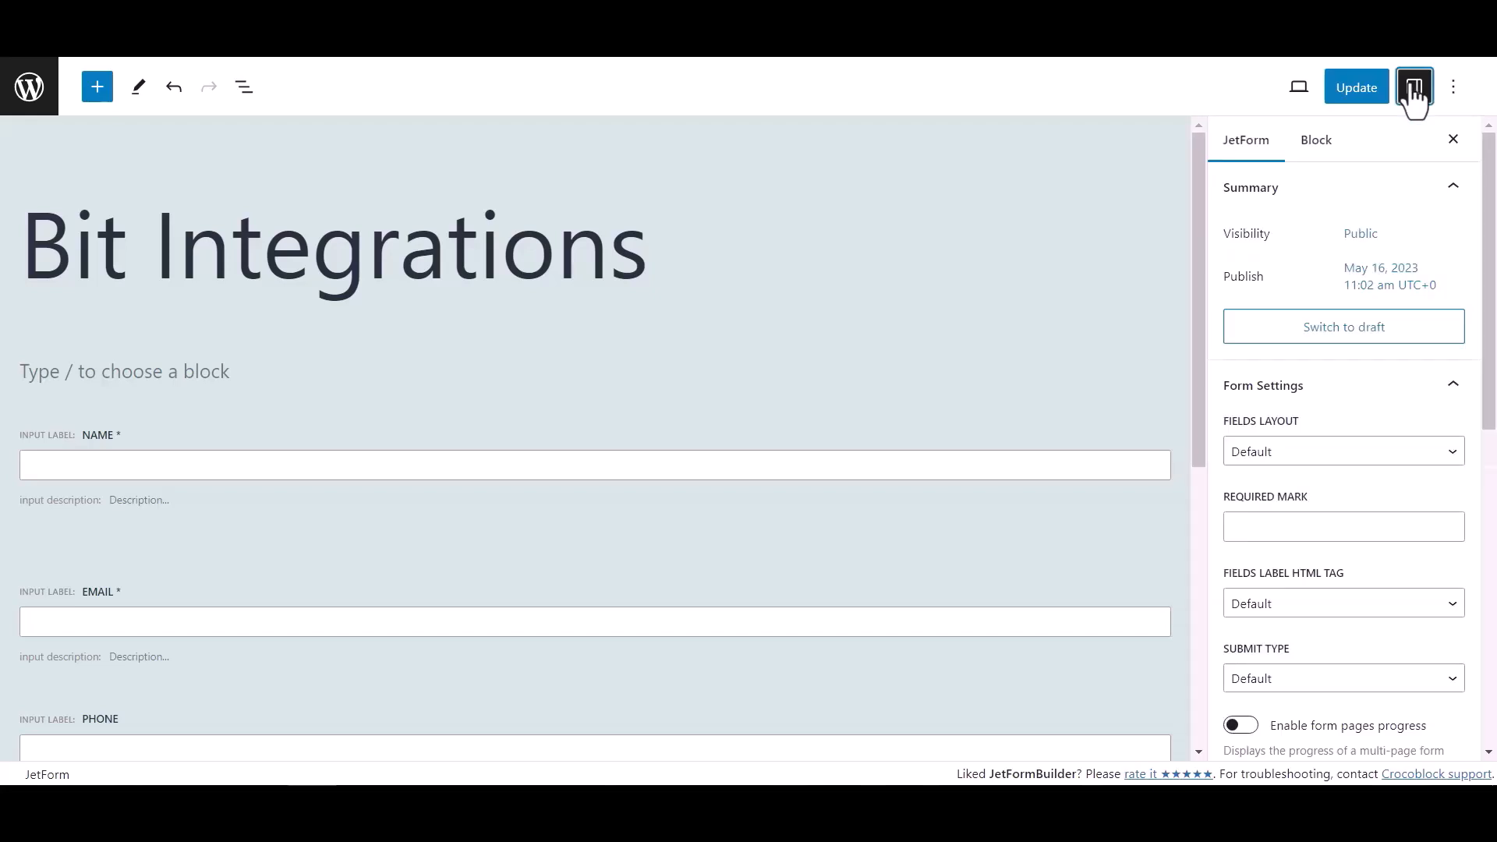
scroll(1299, 432, "down", 6)
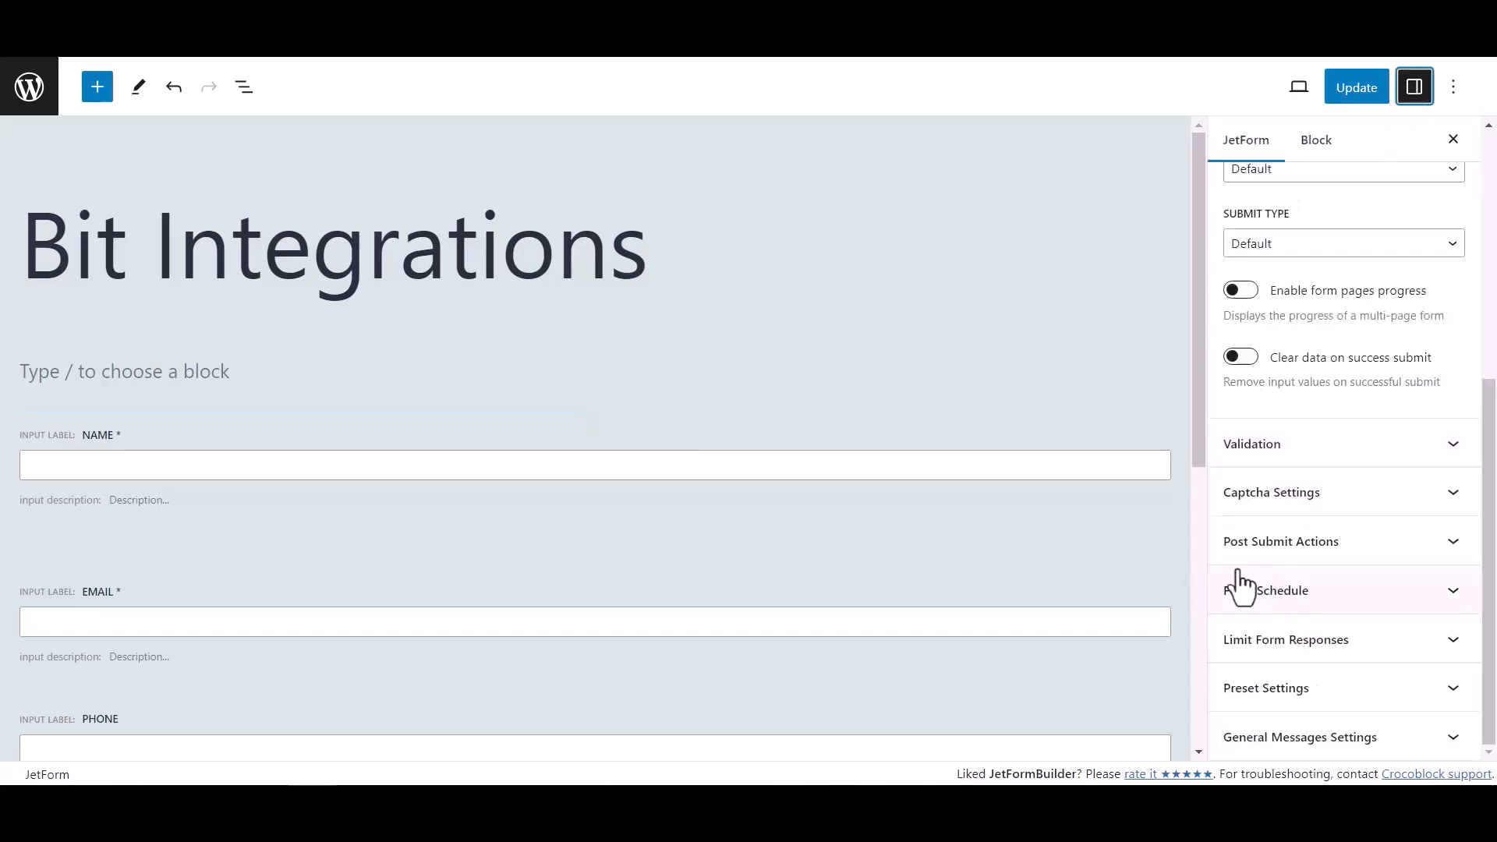
left_click(1407, 555)
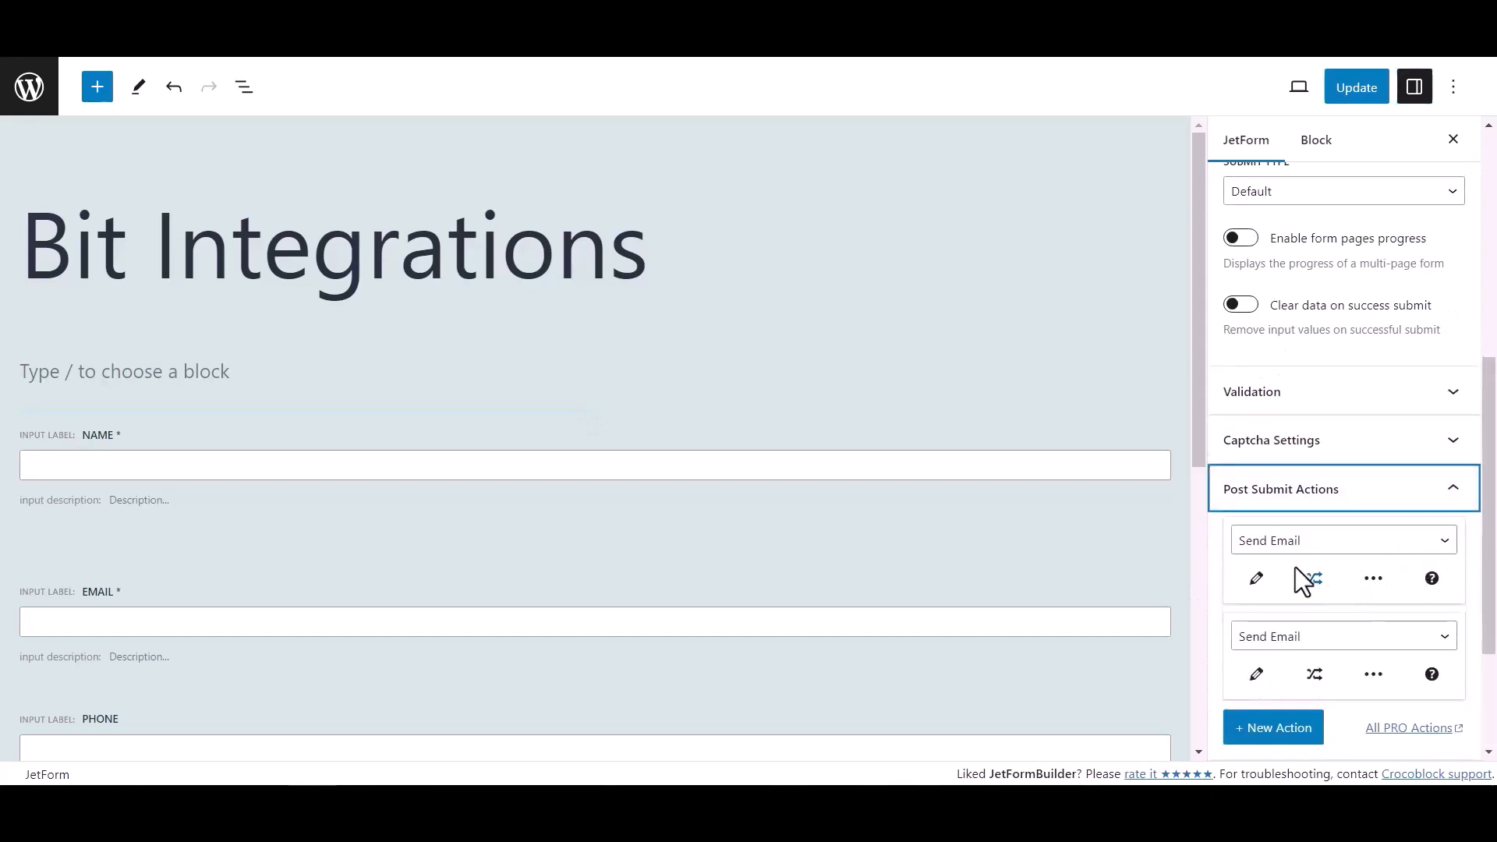
left_click(1288, 546)
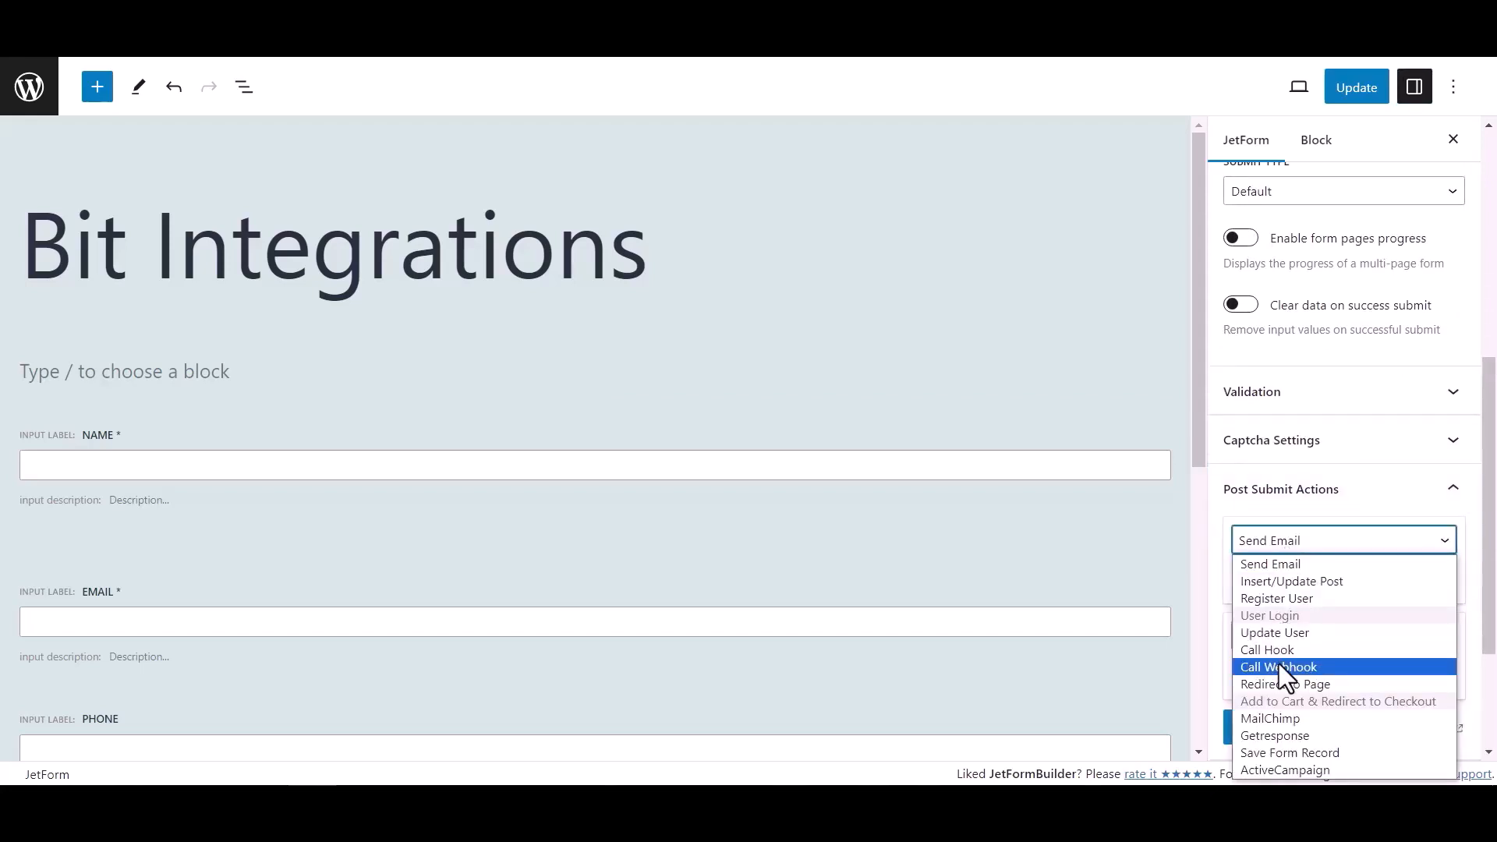
left_click(1279, 667)
- Paste the copied webhook URL into the Call Webhook action and update the form
left_click(1271, 578)
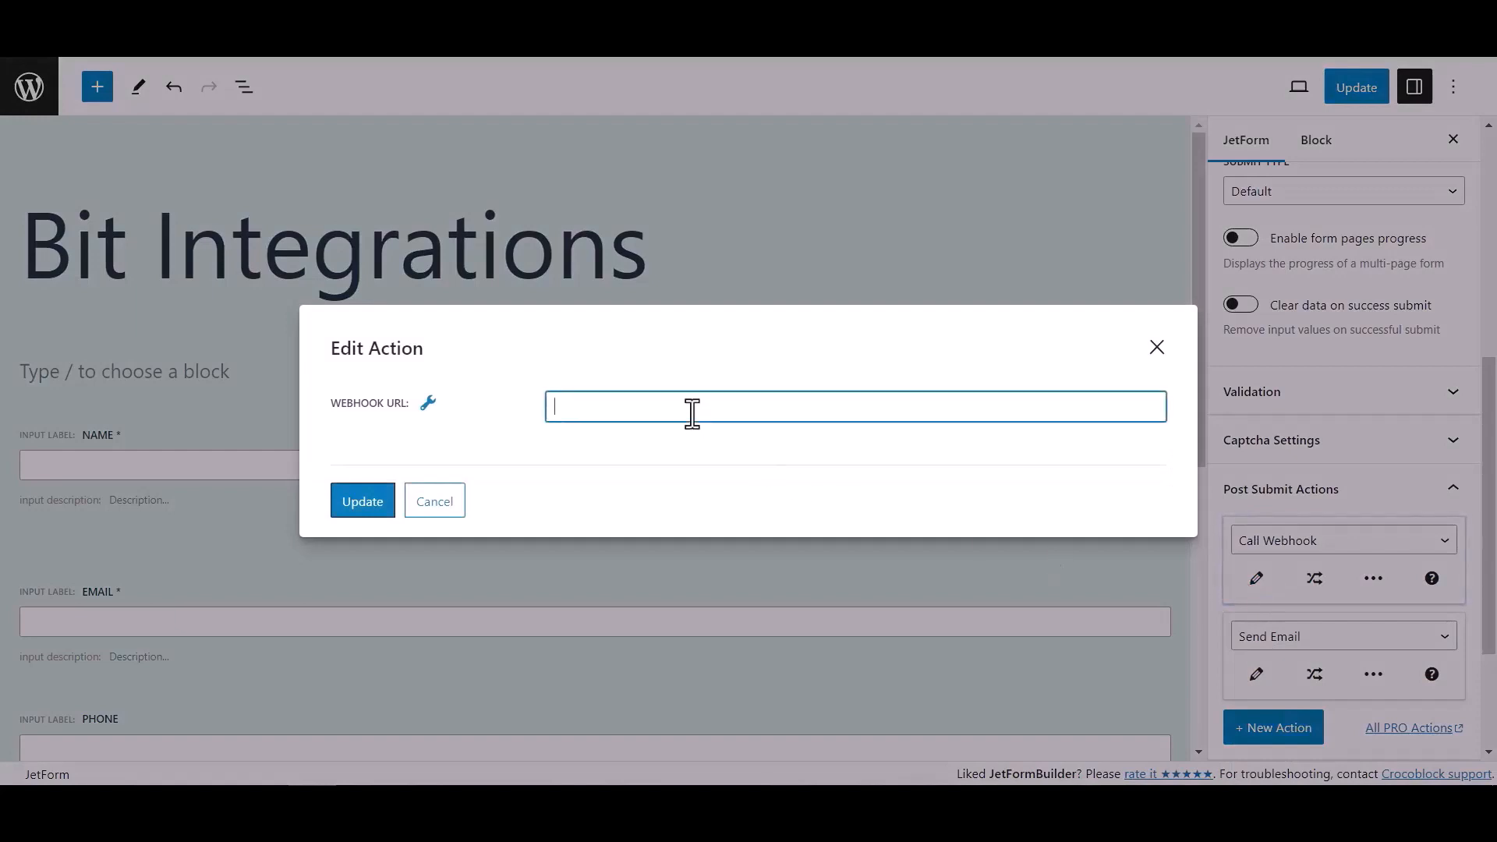
key("ctrl+v")
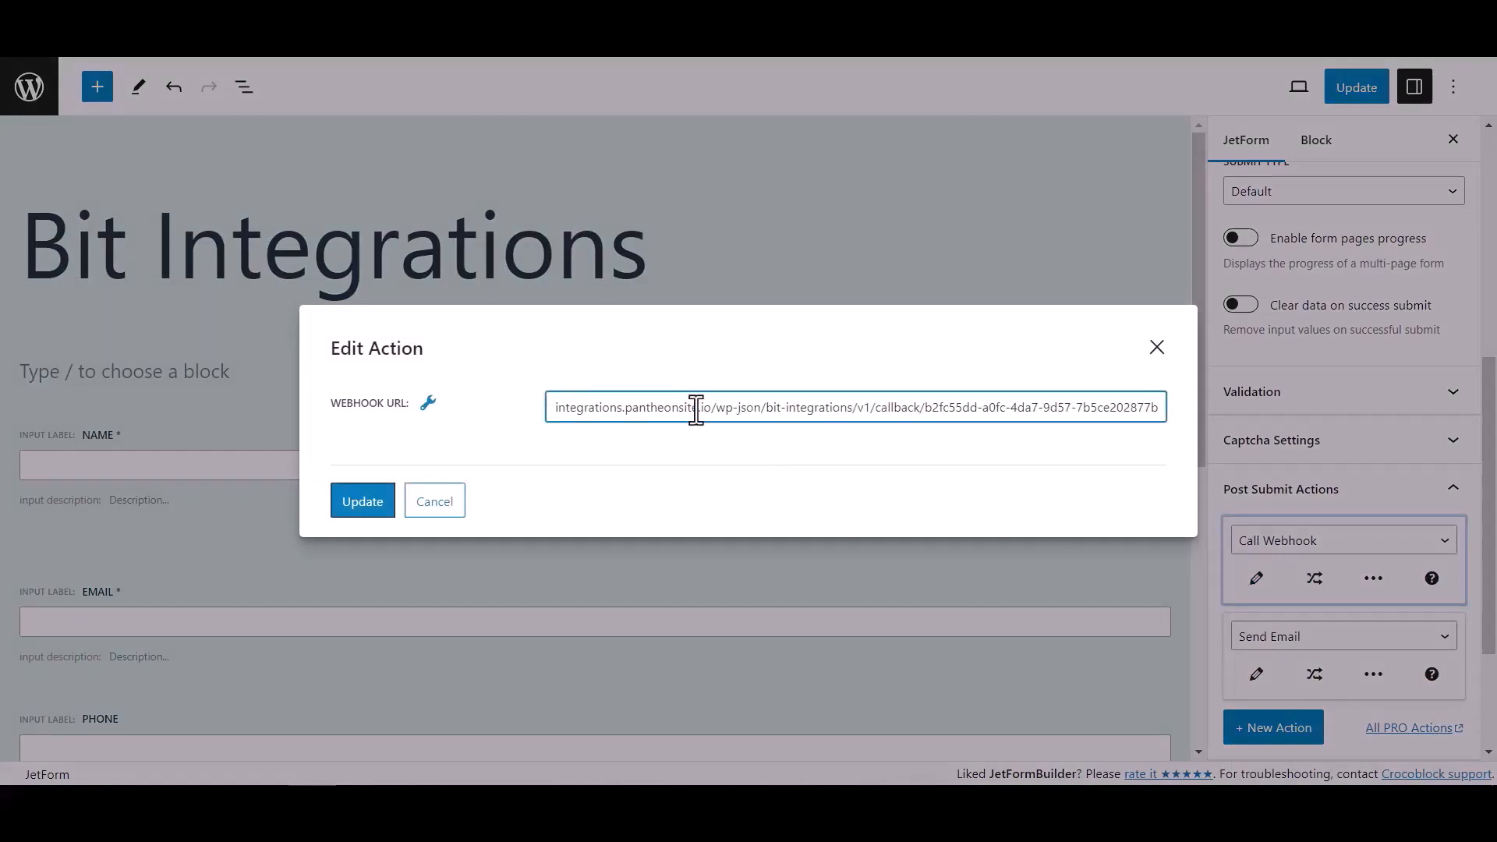
left_click(386, 504)
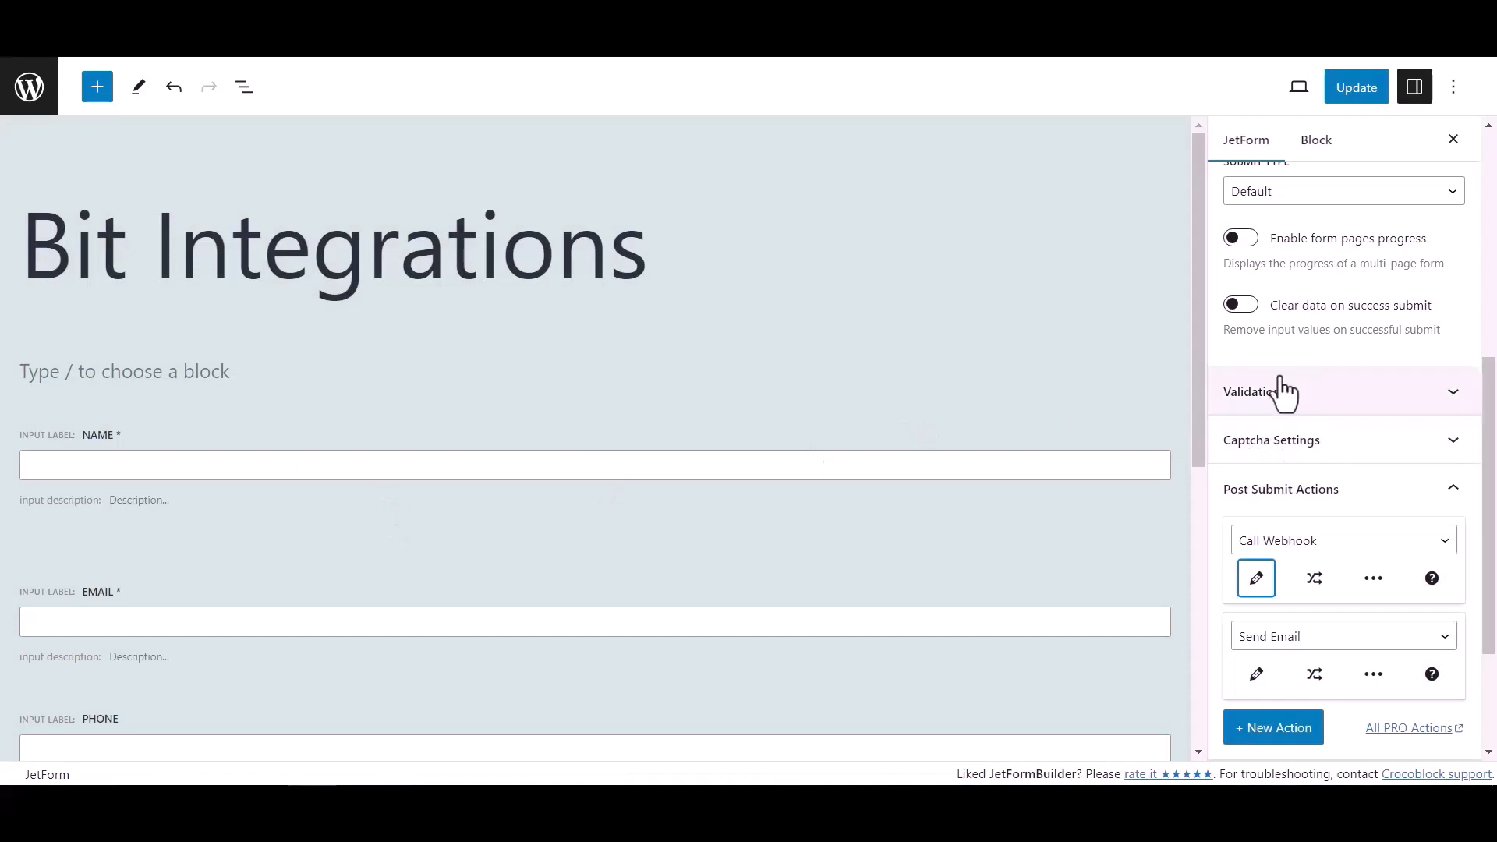
left_click(1370, 94)
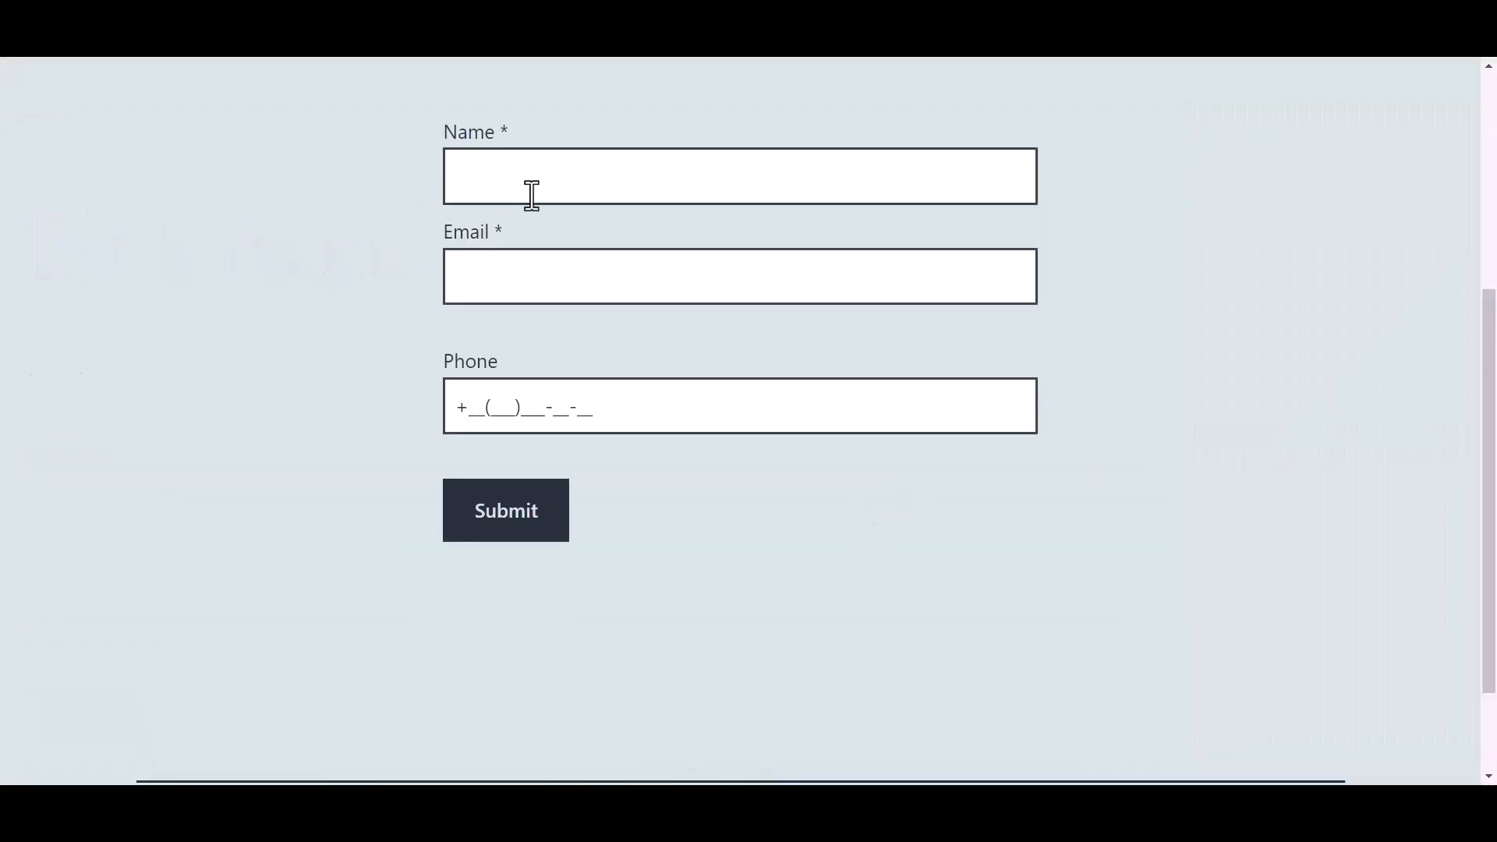
- Fill in the published form's name with "Bit Integrations" and enter the support e-mail address
left_click(562, 179)
type("Bit")
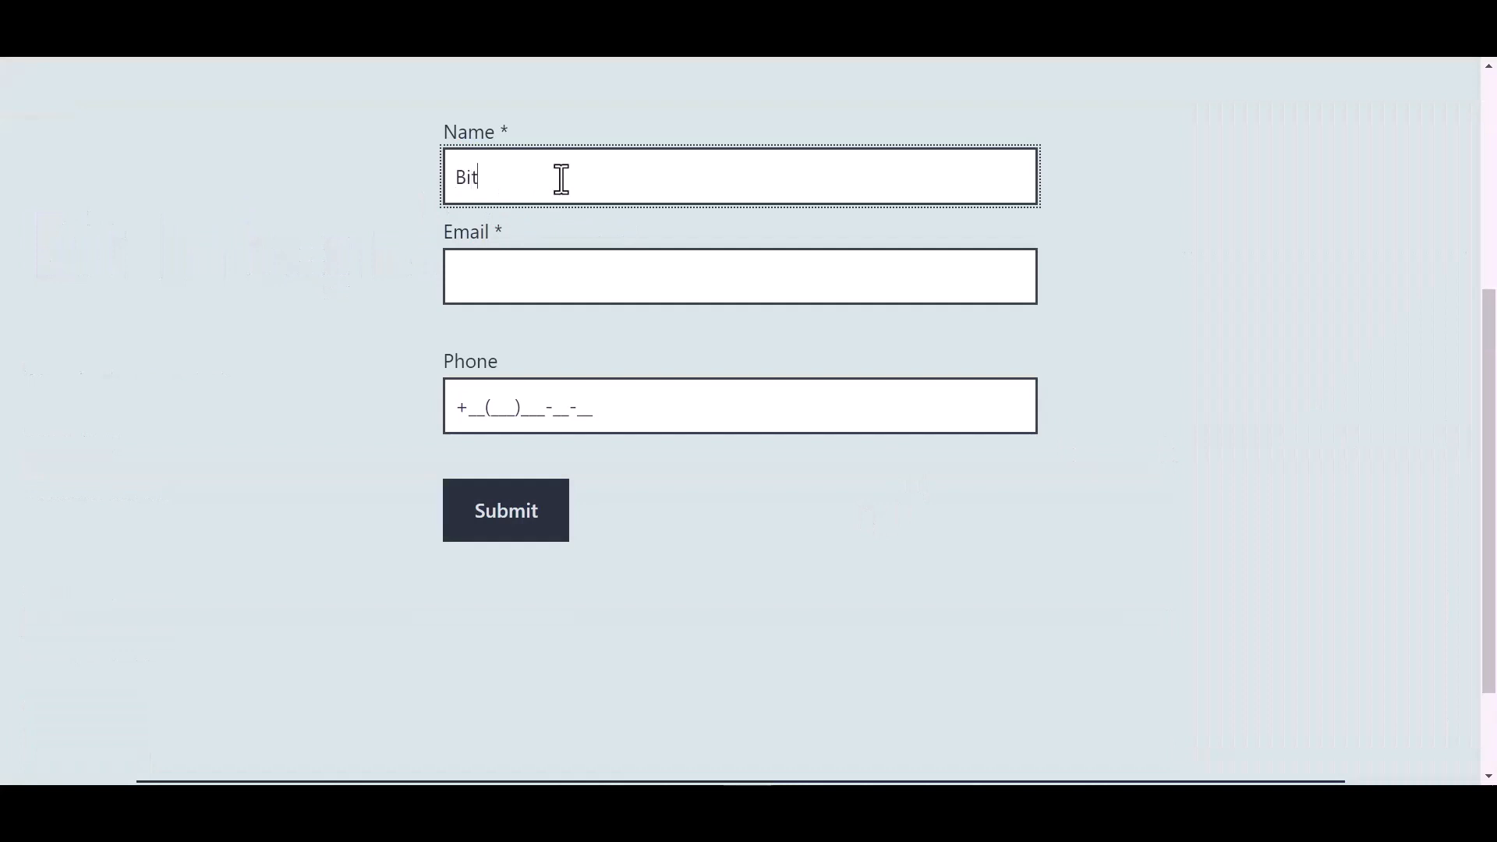
type(" Integrations")
left_click(513, 278)
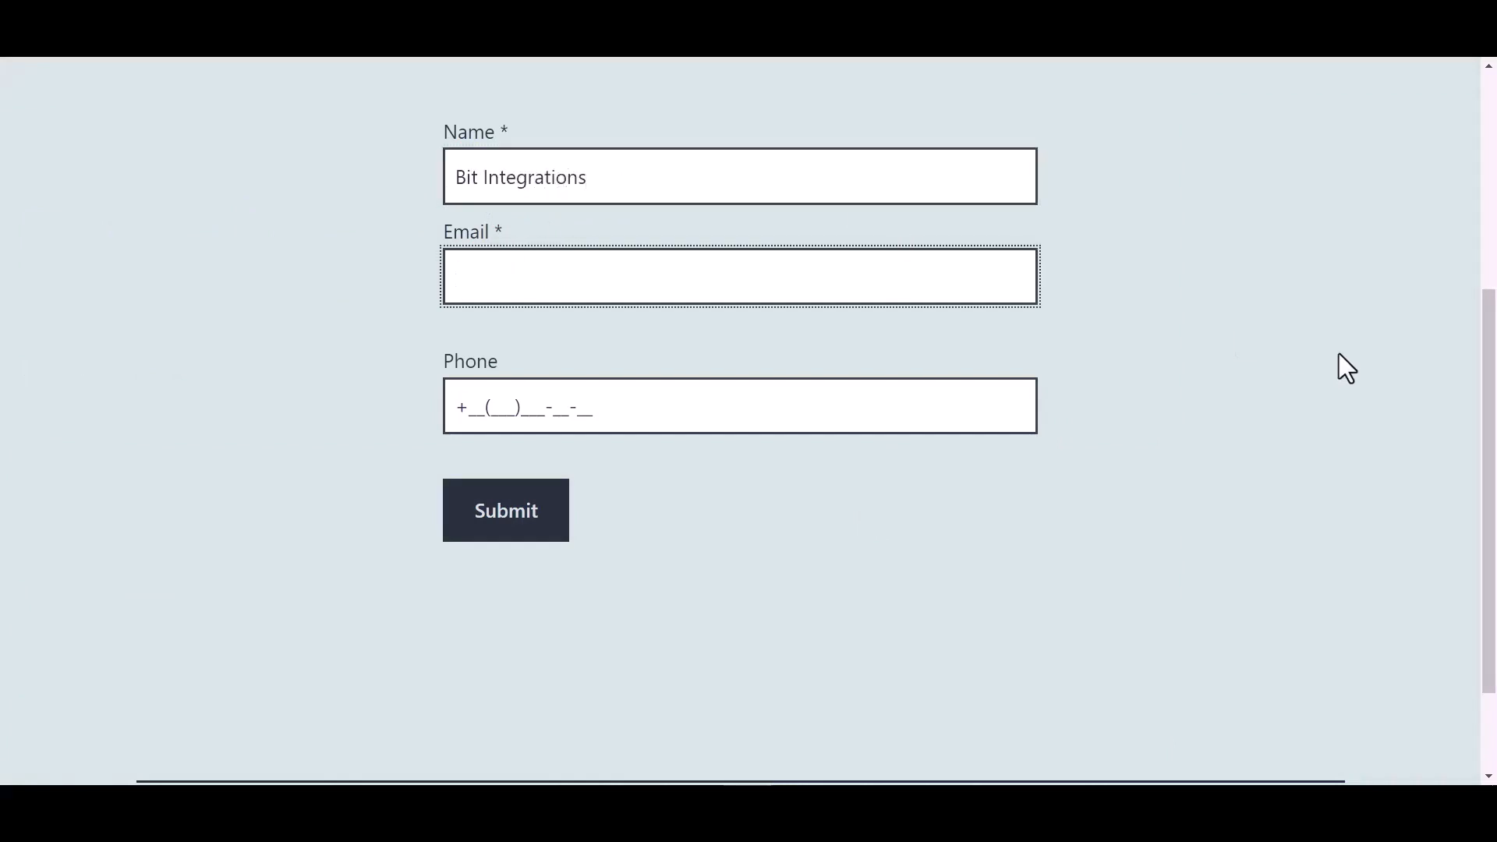
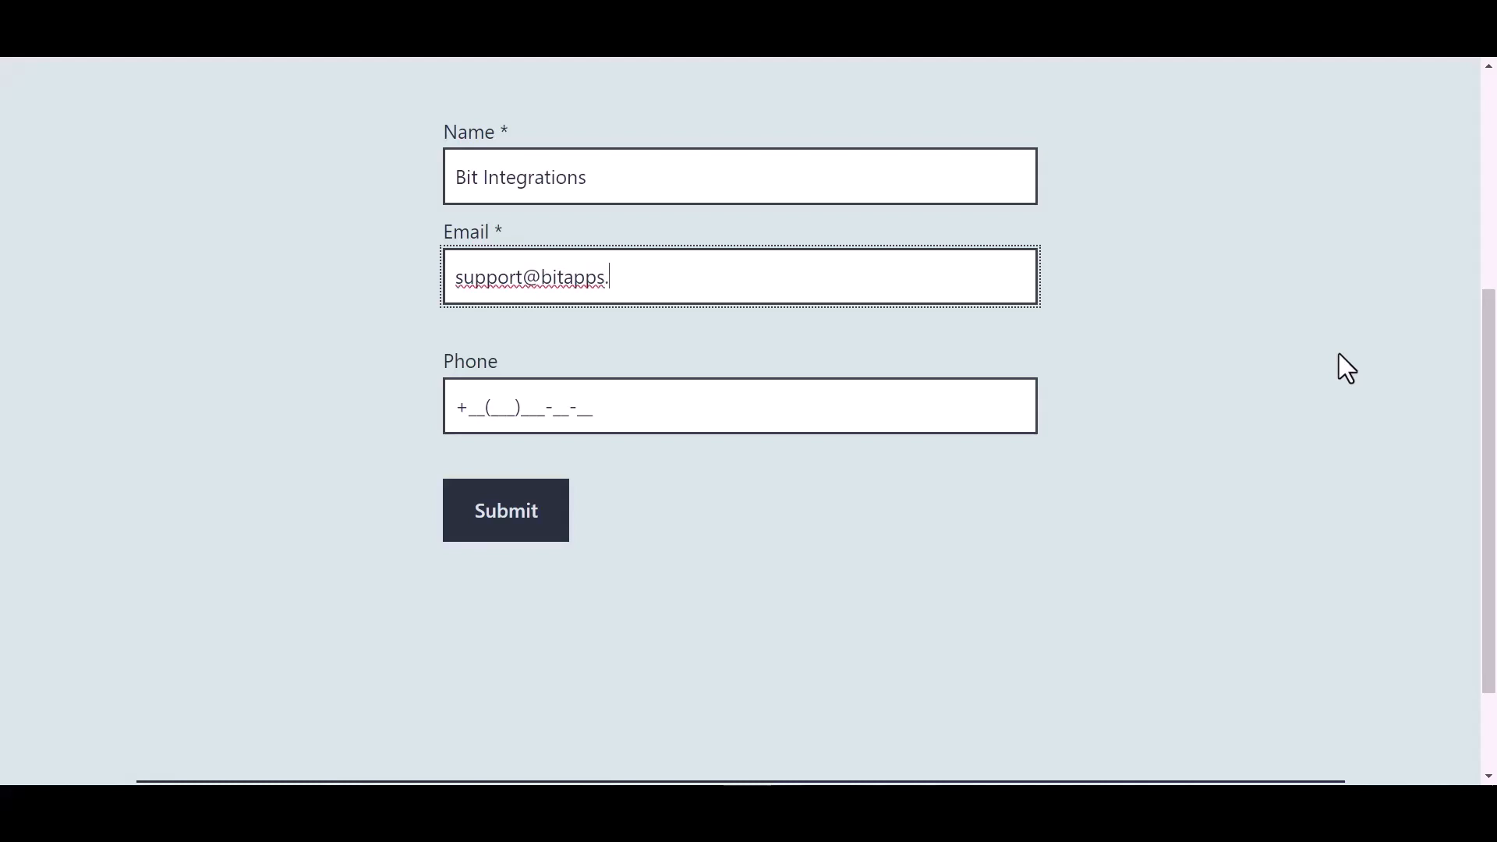
- Enter a test phone number in the form and submit the entry
left_click(577, 407)
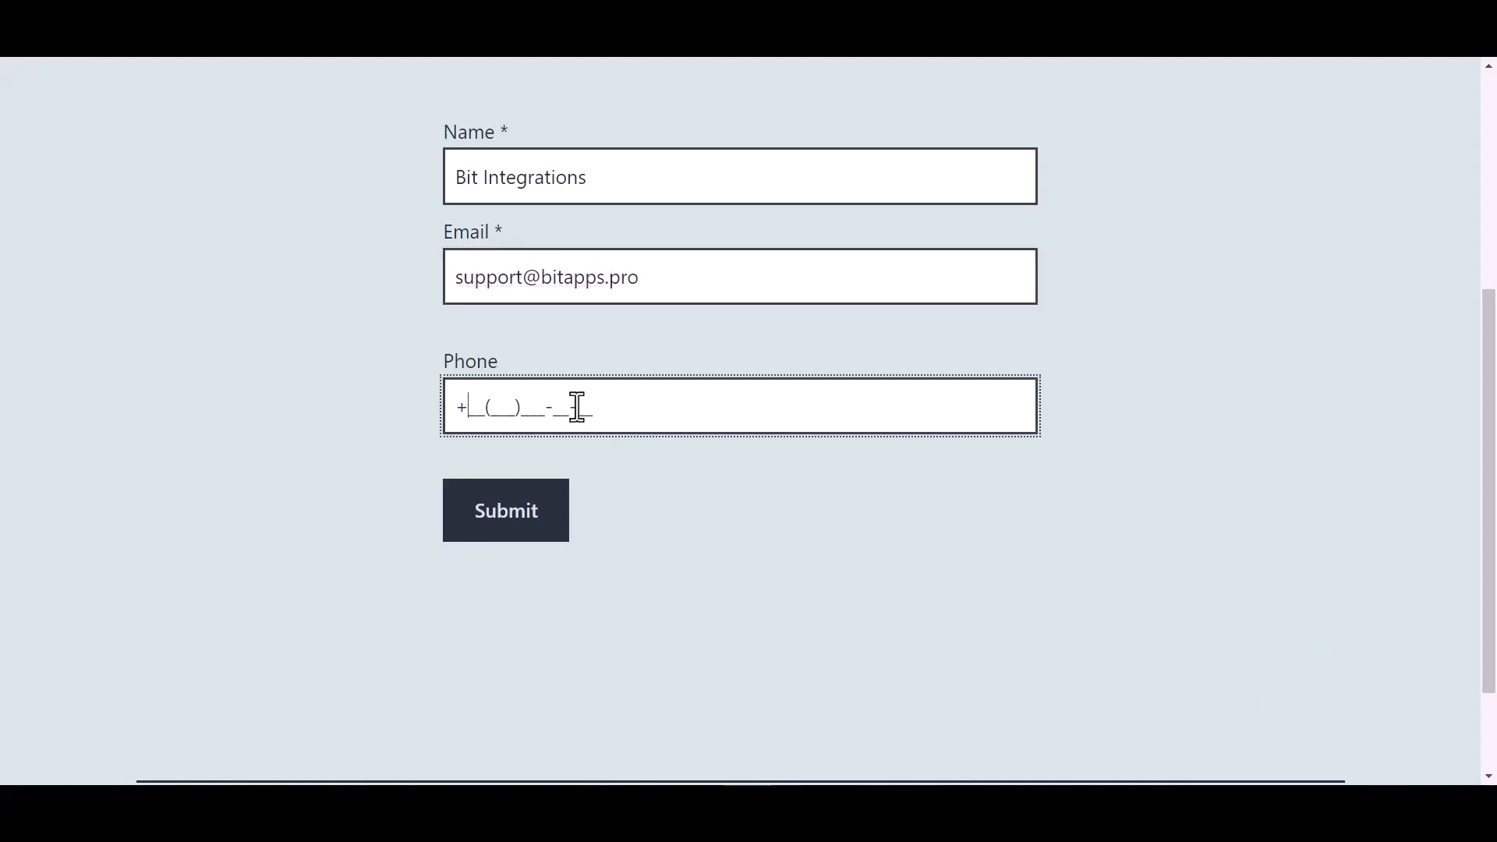
type("44(455)566-6")
left_click(524, 538)
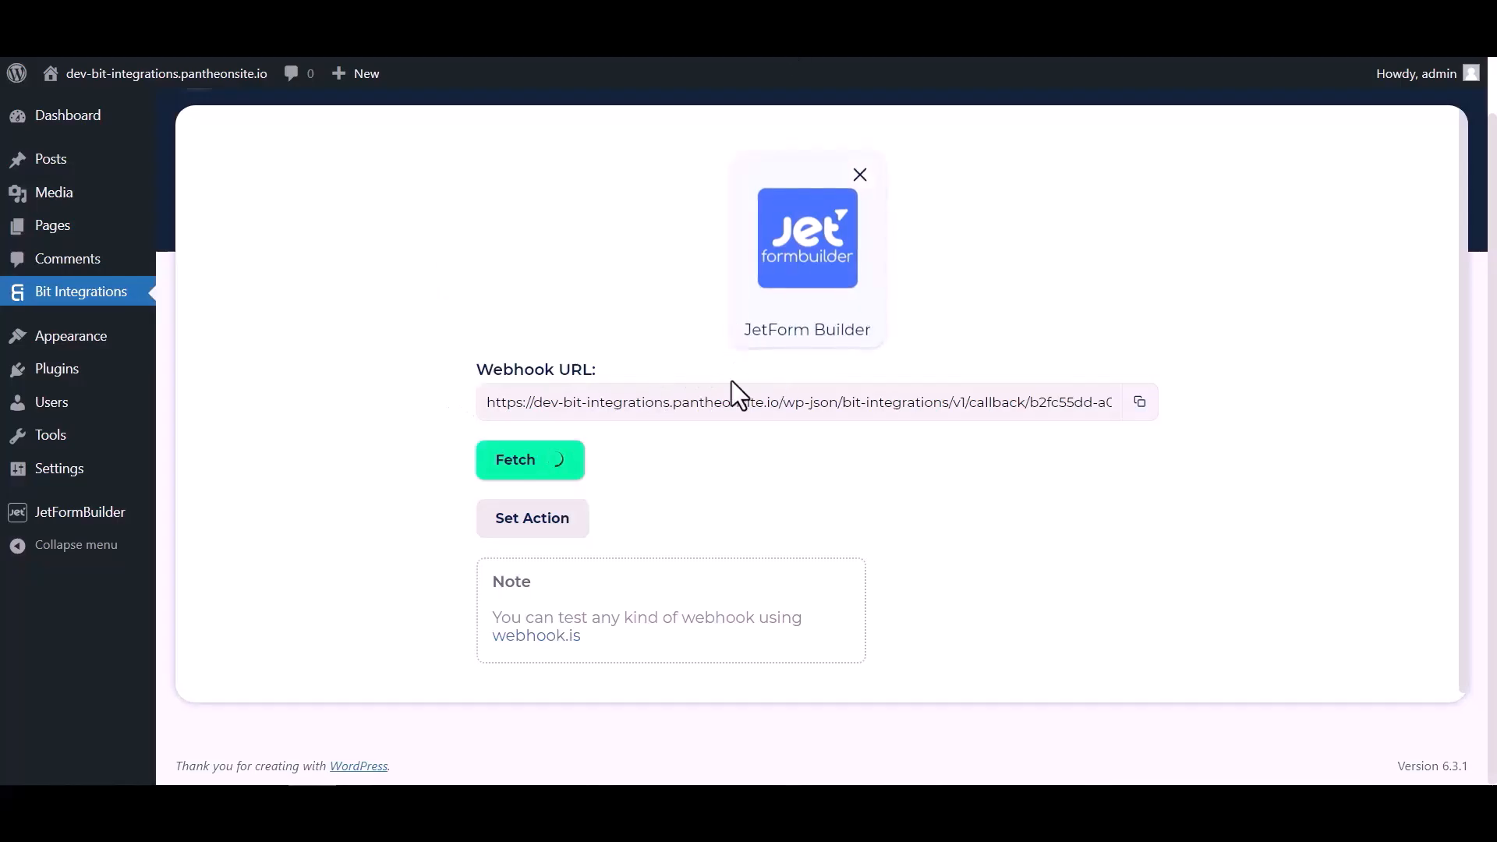
- Proceed from the fetched webhook response in Bit Integrations to the action selection, search for "maili" and choose Mailify
scroll(774, 474, "down", 4)
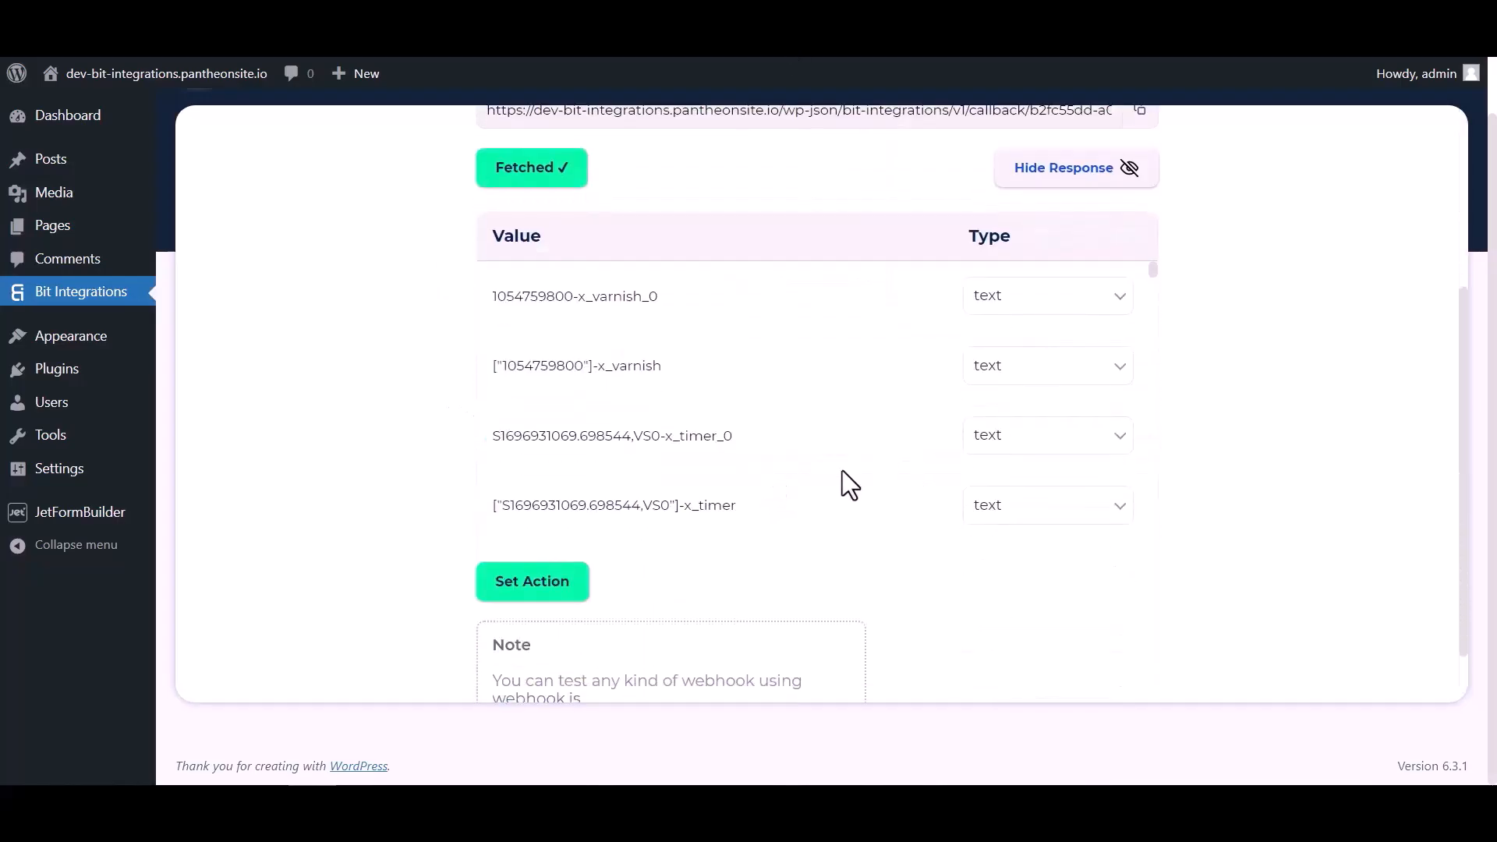
scroll(813, 320, "down", 6)
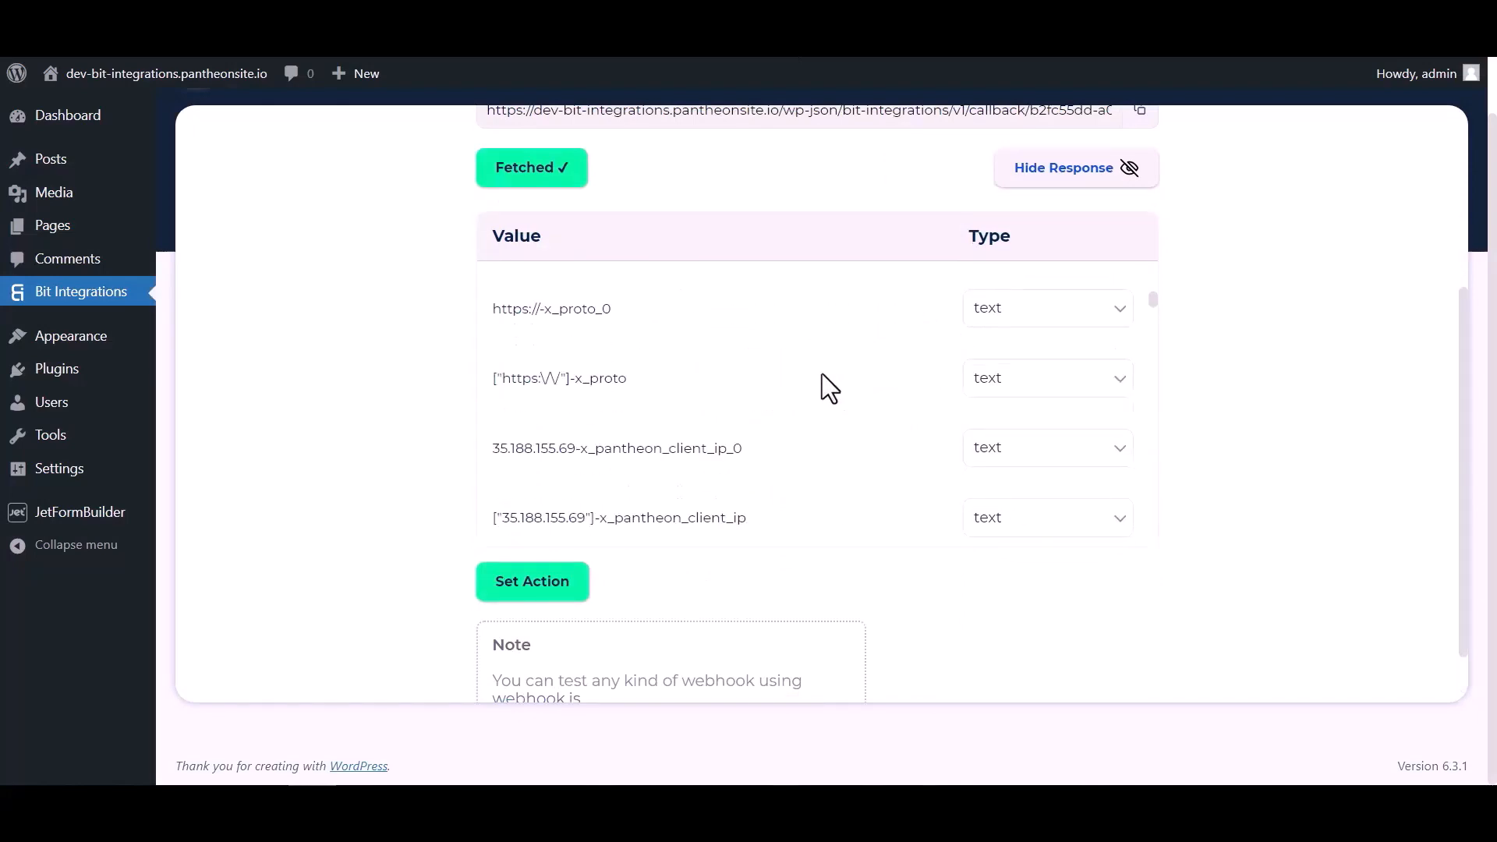
scroll(822, 373, "down", 10)
scroll(877, 378, "up", 5)
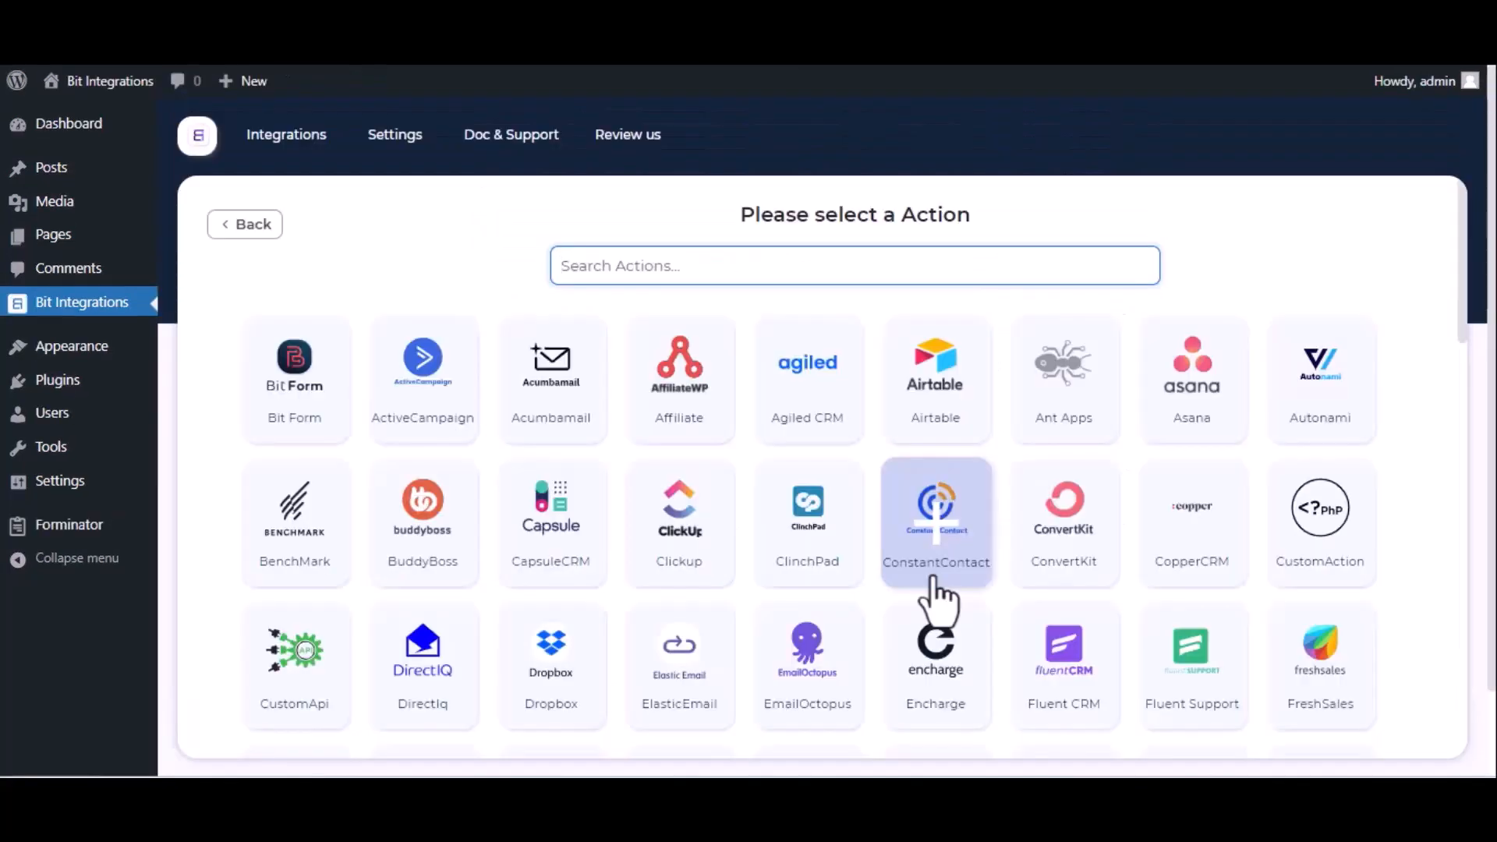
type("maili")
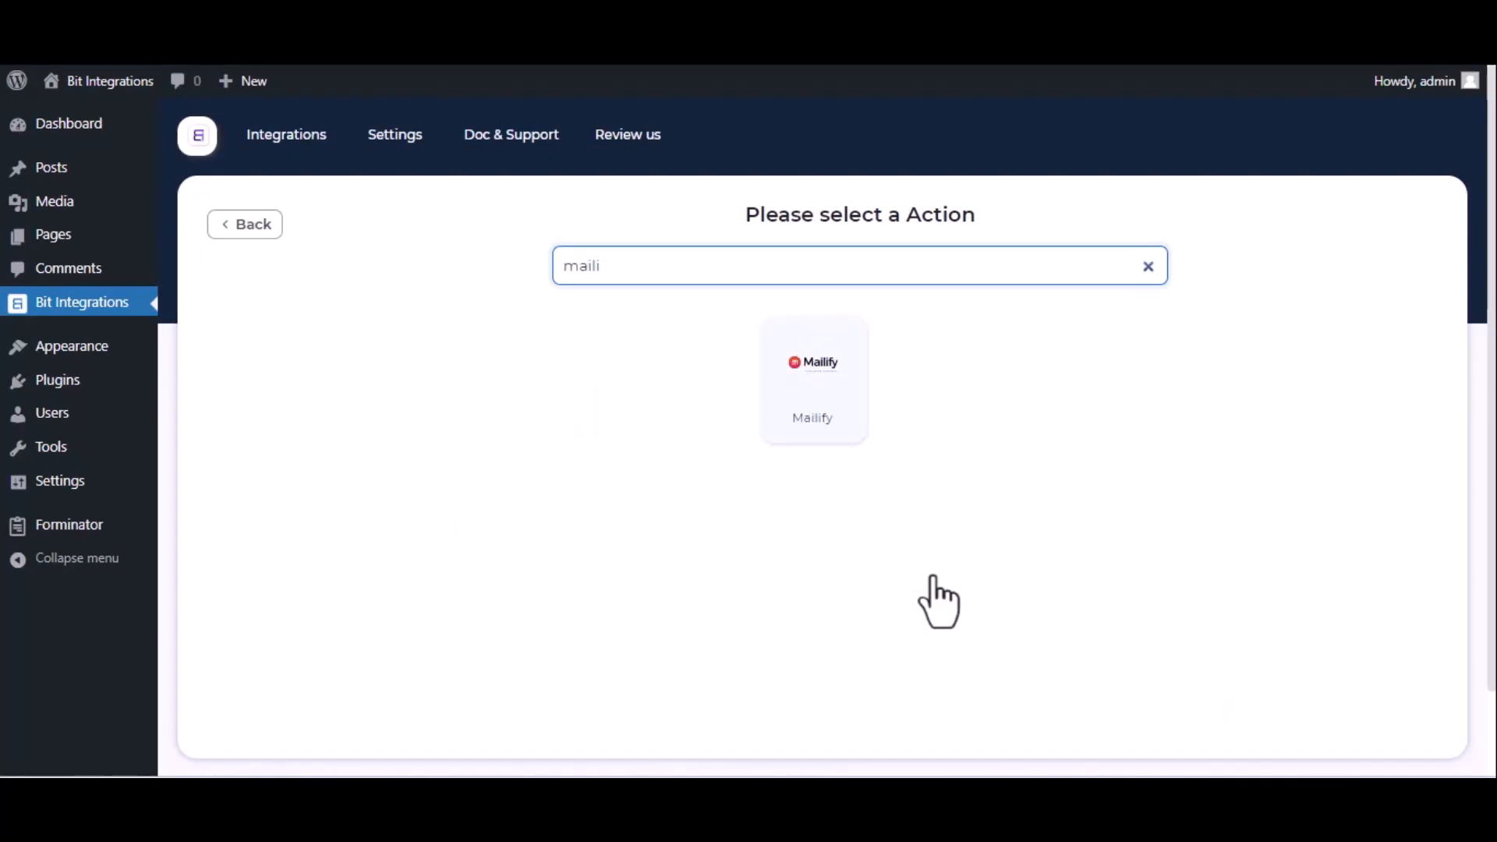
left_click(848, 427)
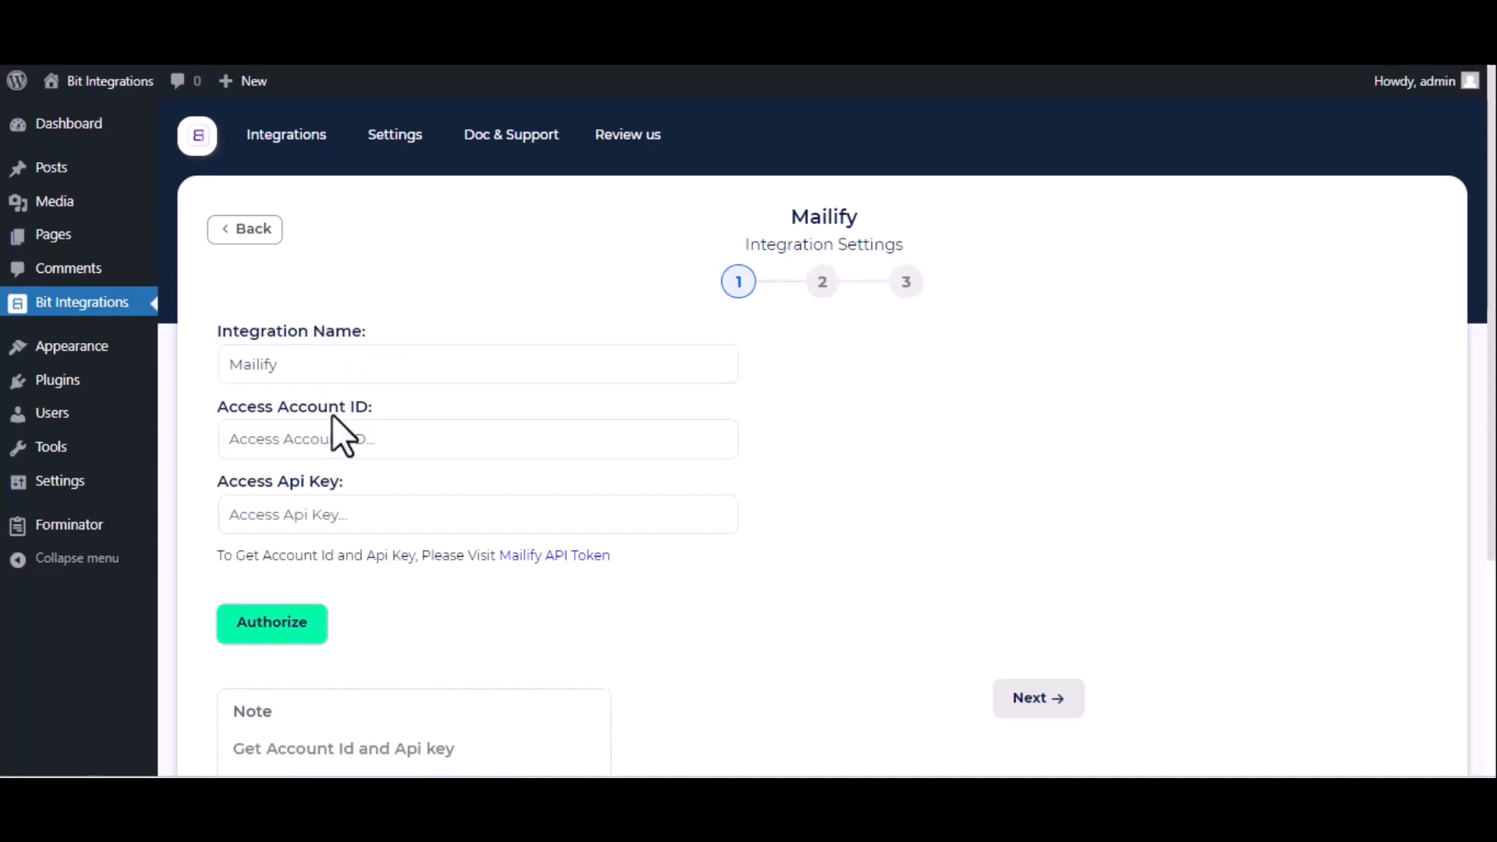
- Switch to Mailify through the API token link and open the API section of its developer settings
left_click(548, 556)
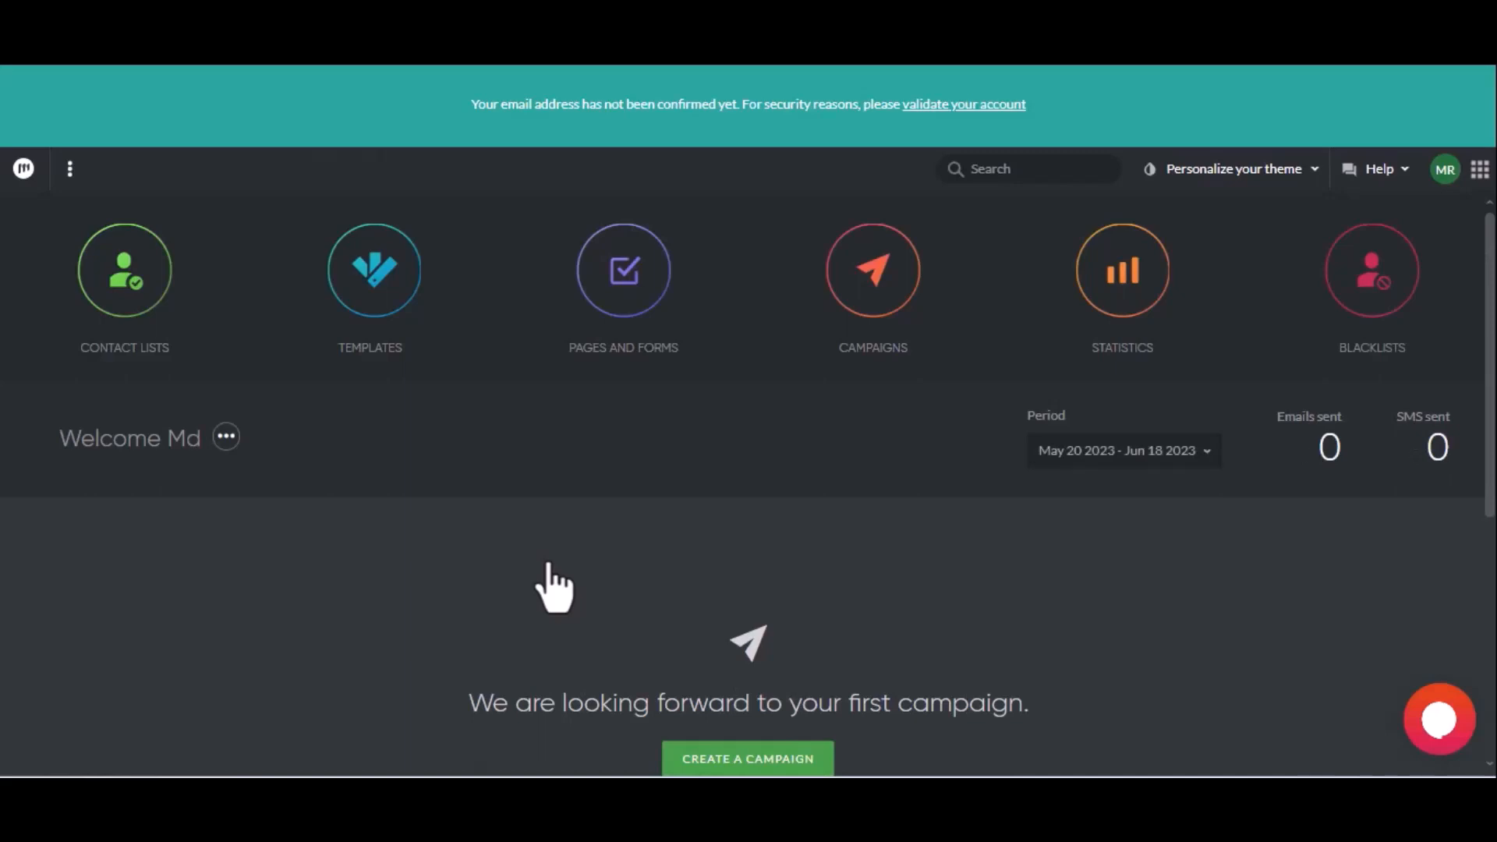
left_click(1445, 186)
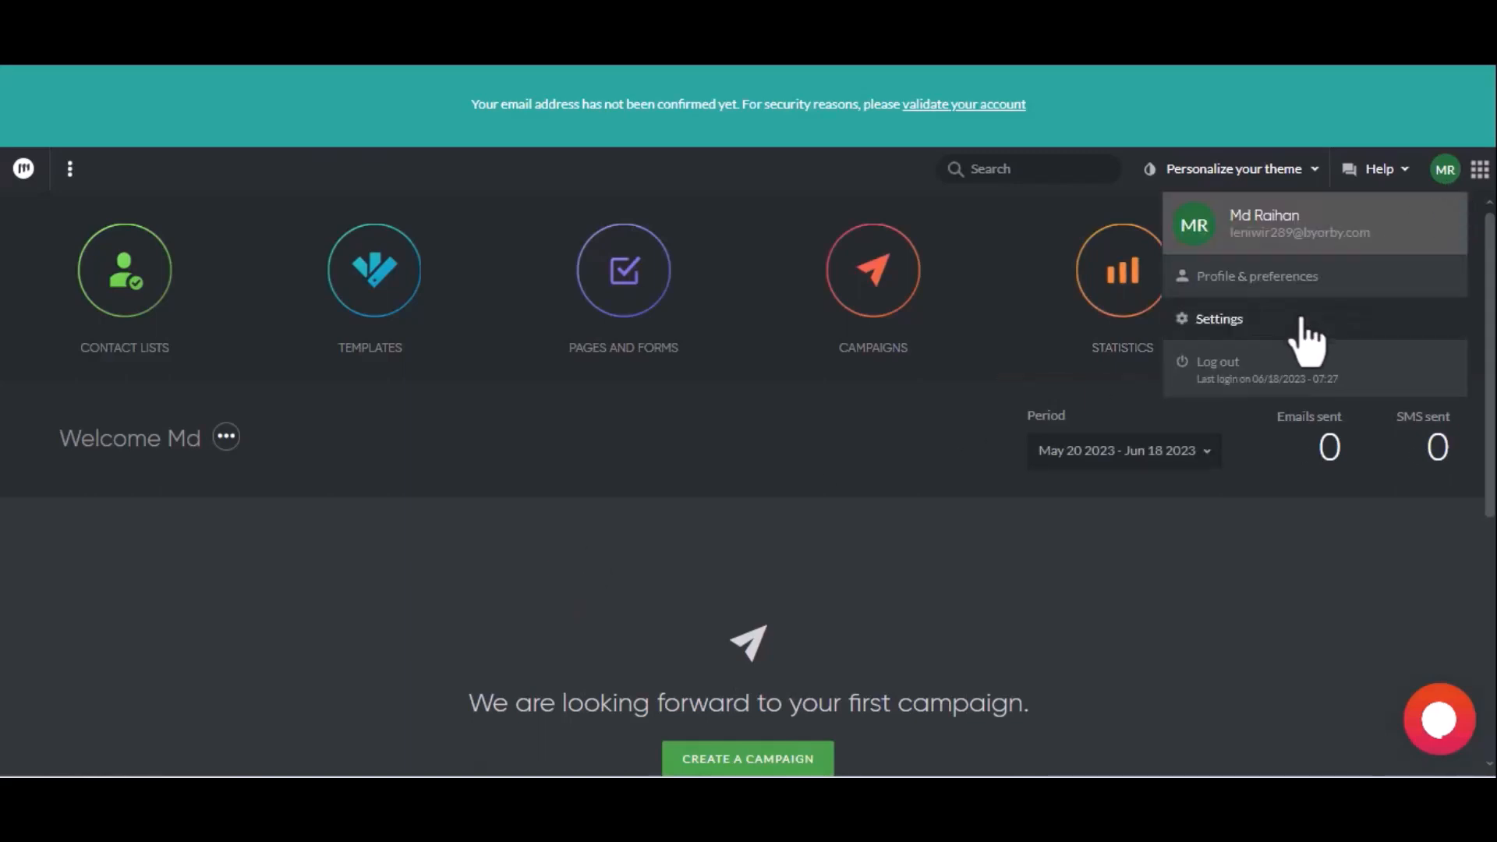
left_click(1301, 320)
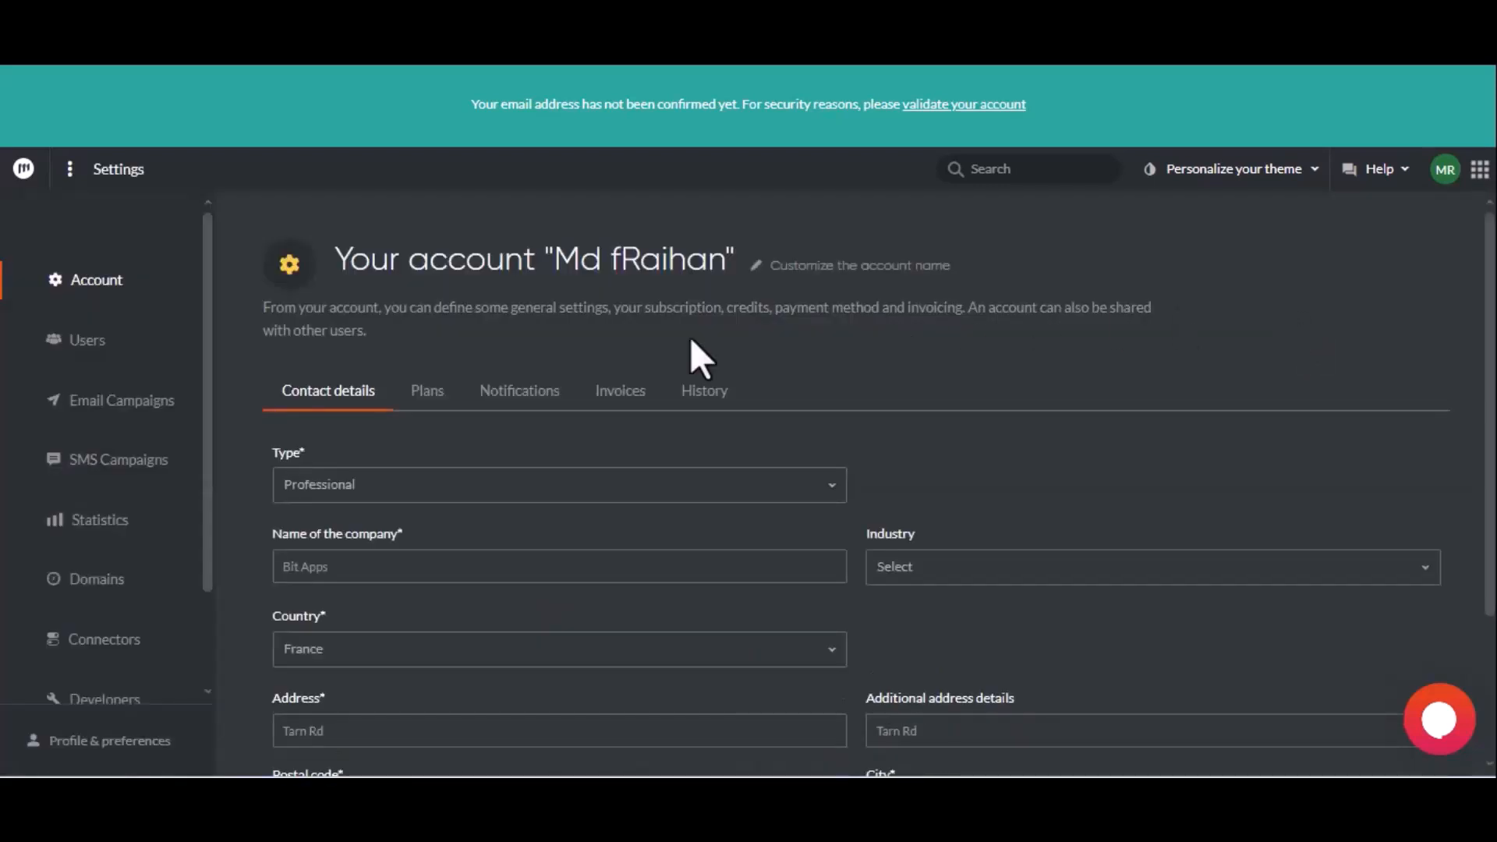
scroll(164, 535, "down", 2)
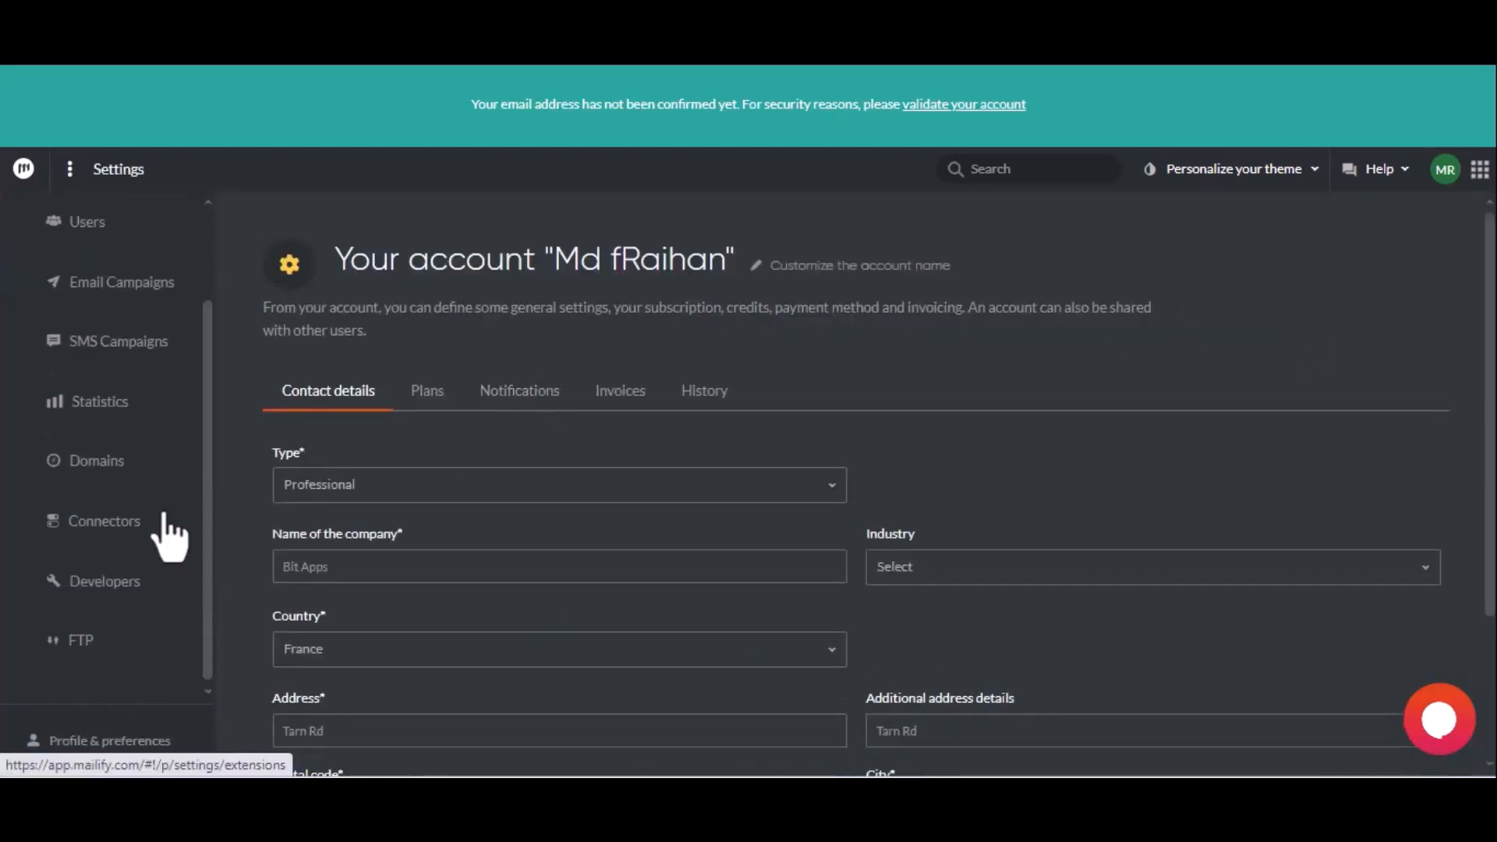
left_click(149, 581)
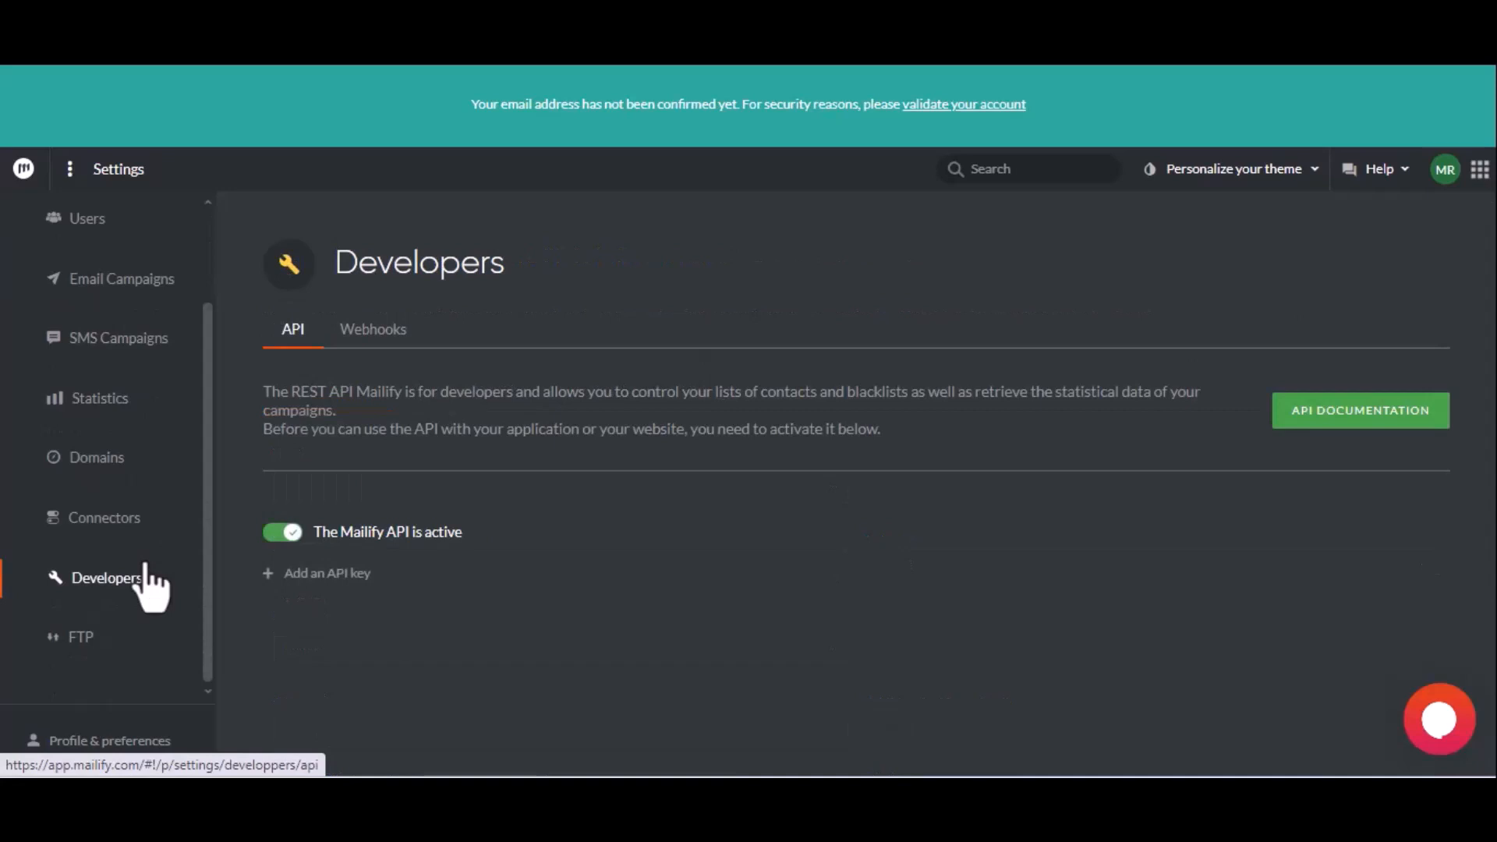
- Add a Mailify API key with the description "For Bit Integrations" and copy its account number
left_click(301, 576)
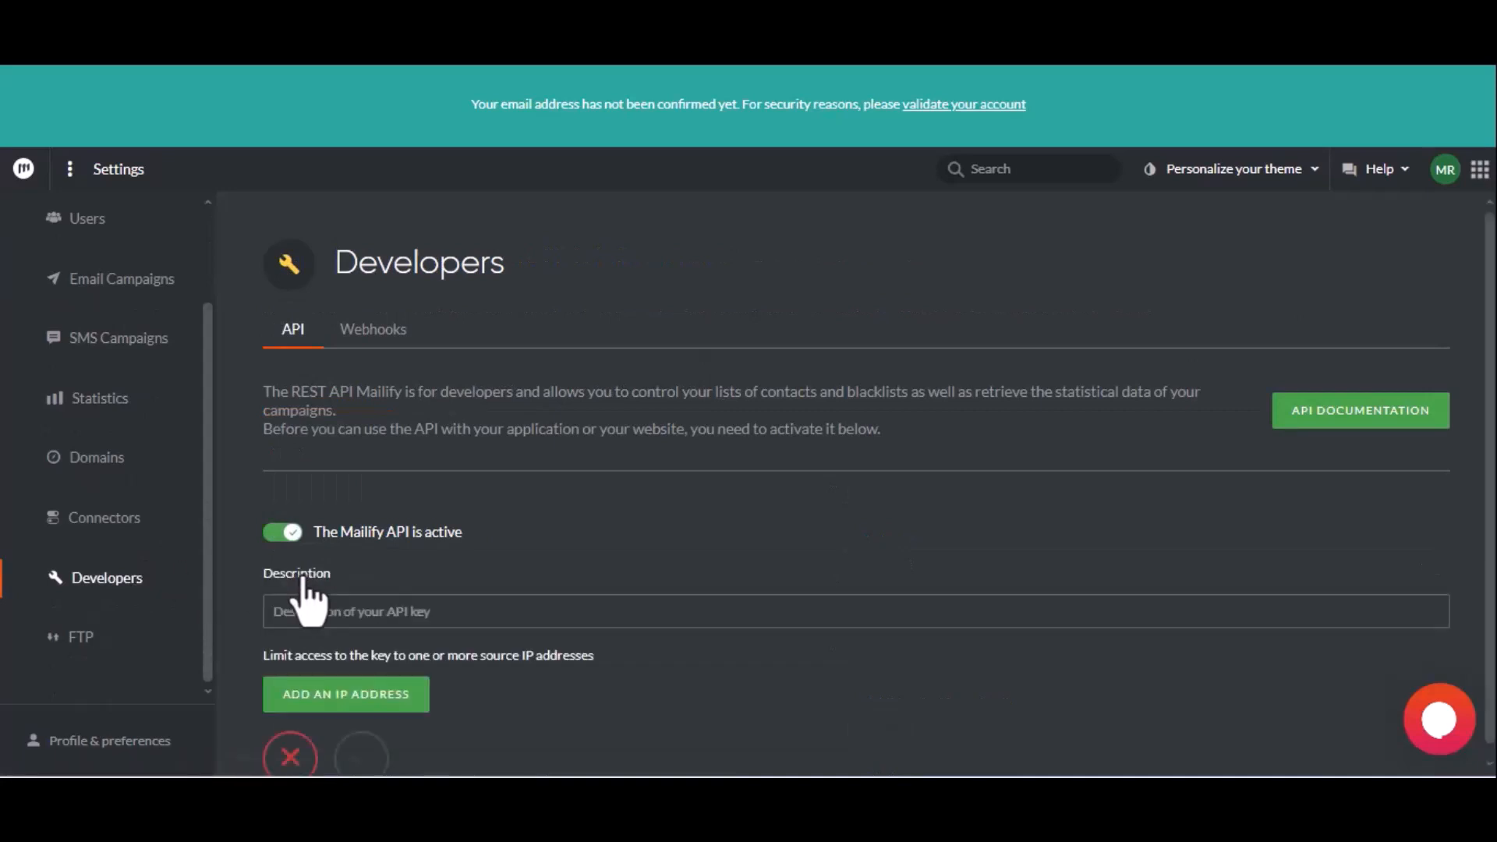
left_click(318, 615)
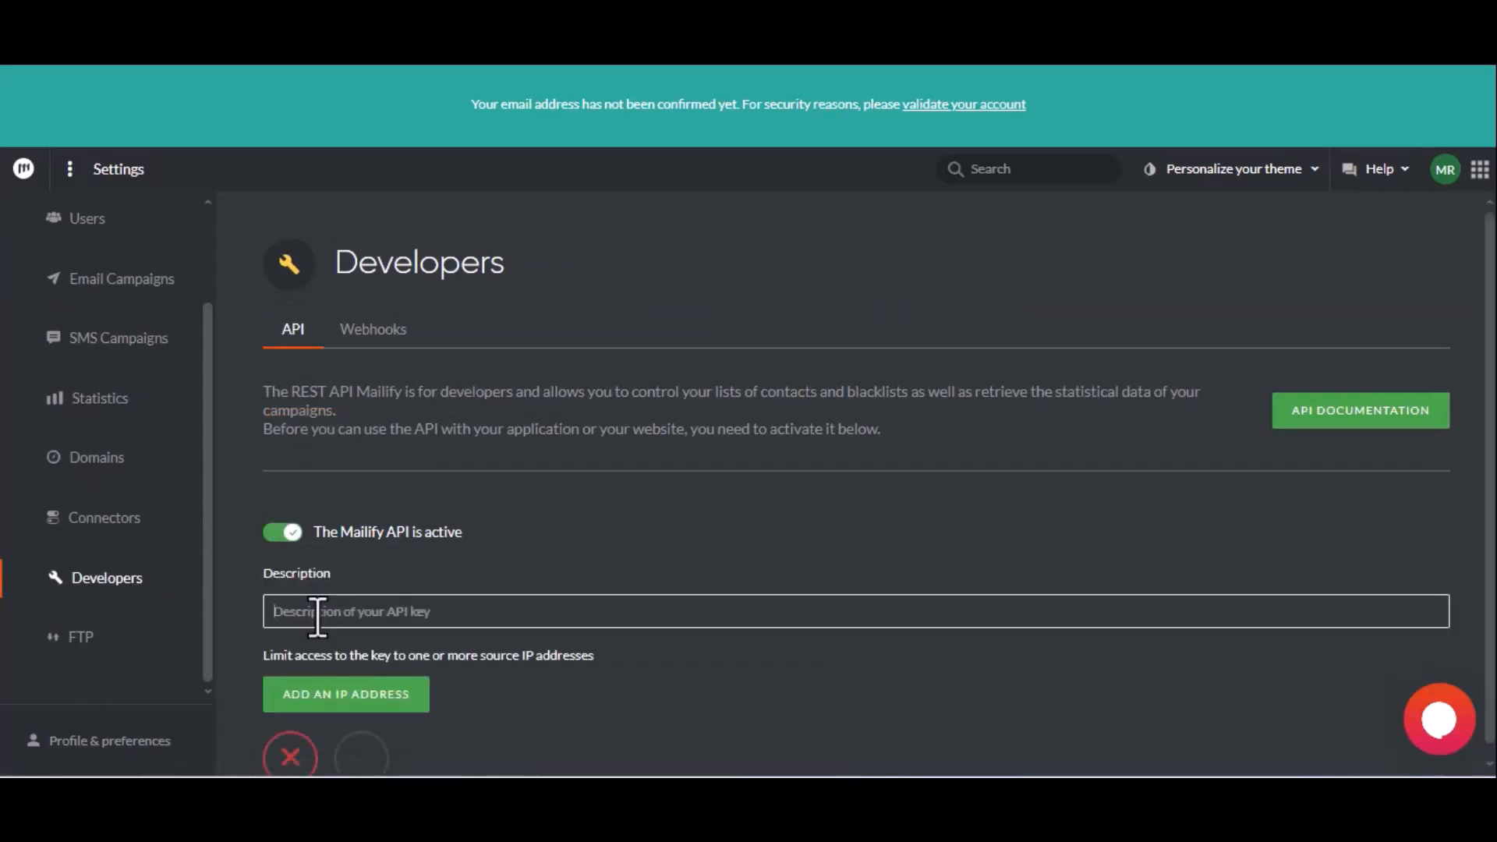
type("For")
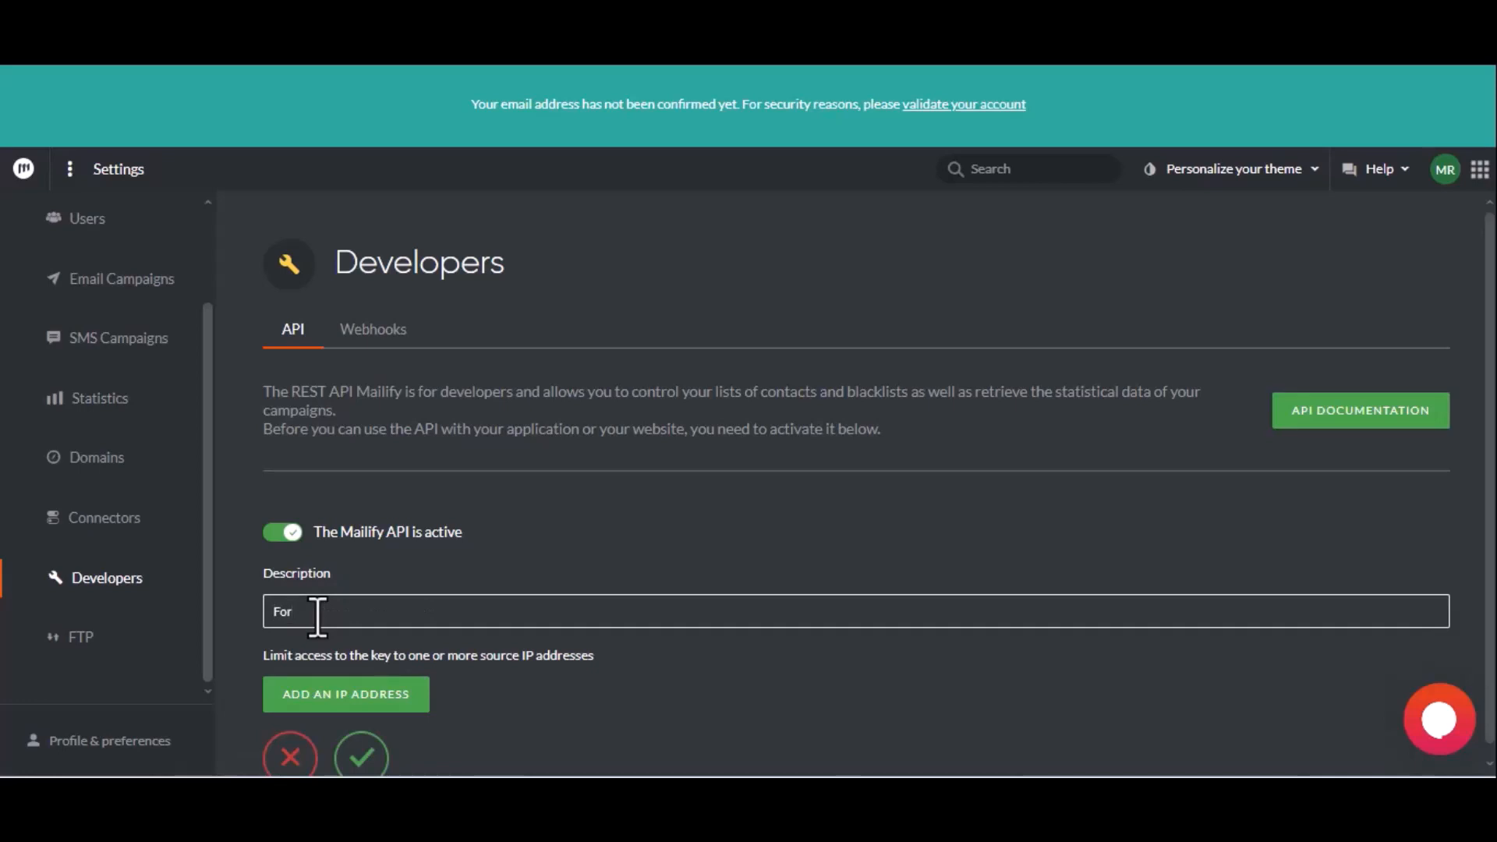
type(" Bit")
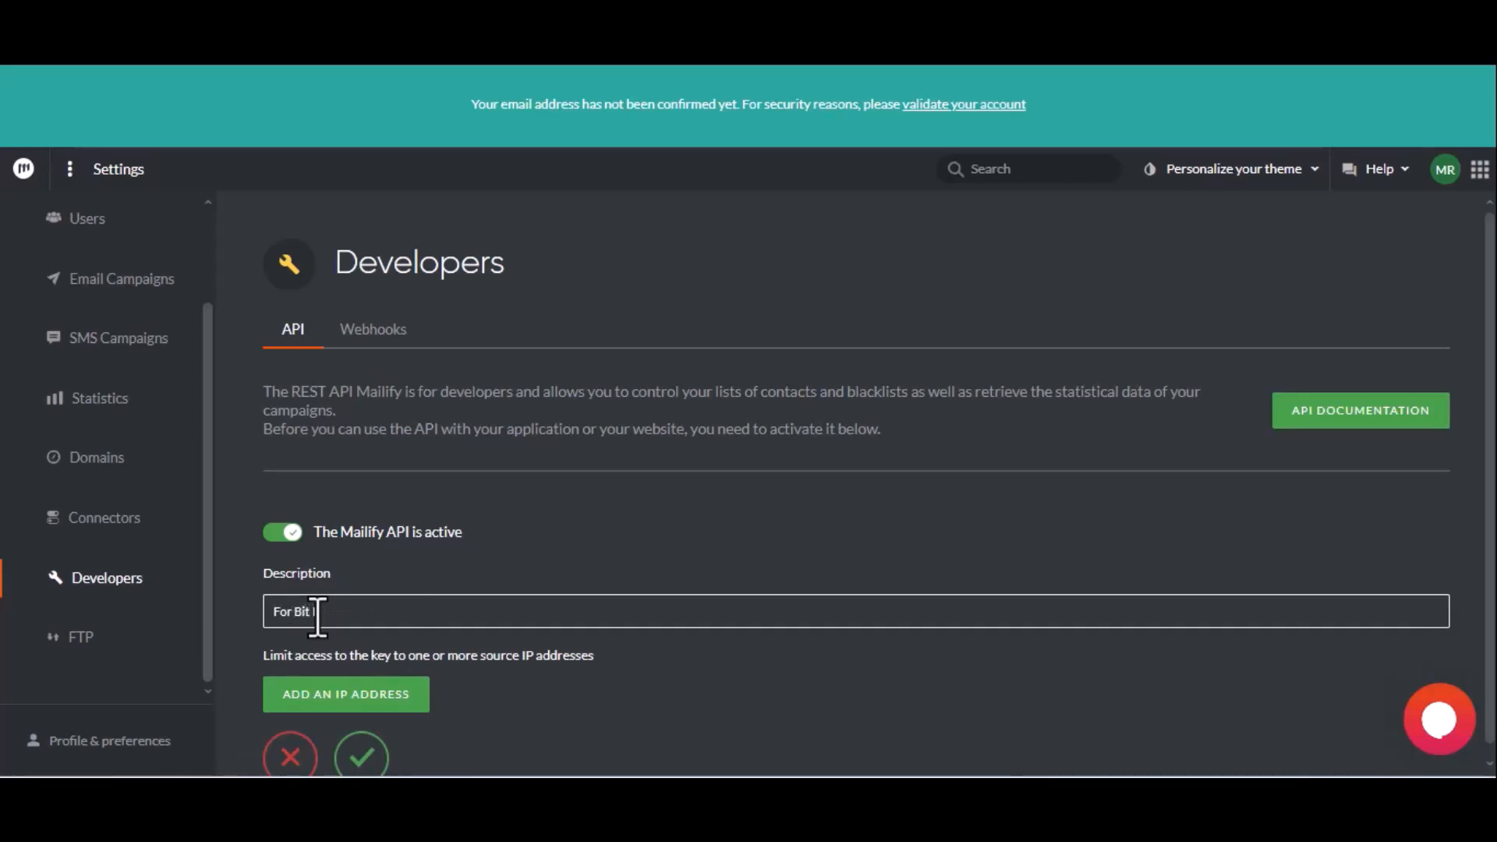
type(" Integr")
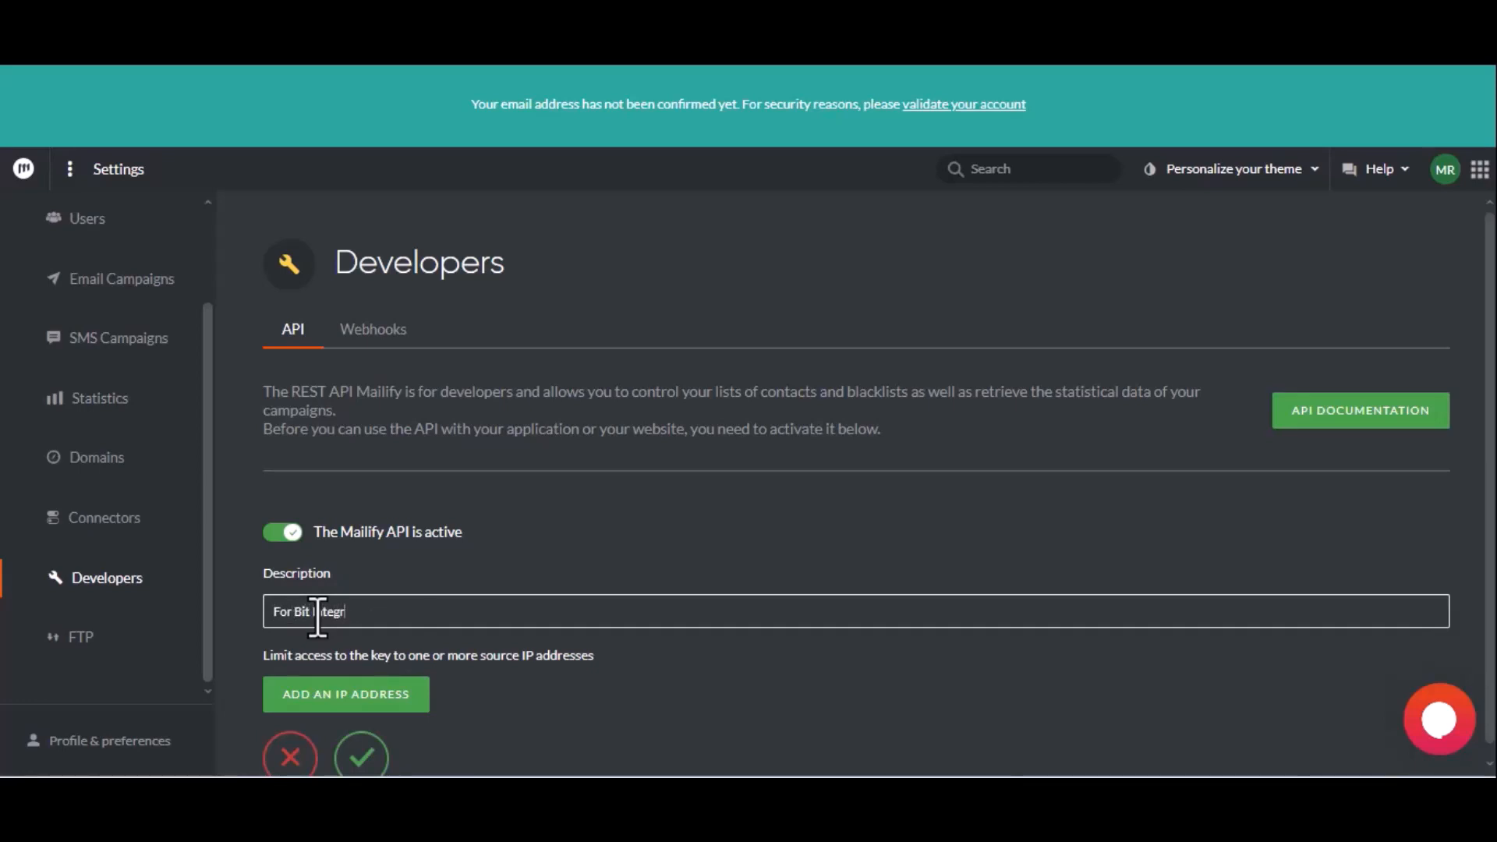
type("ations")
left_click(367, 755)
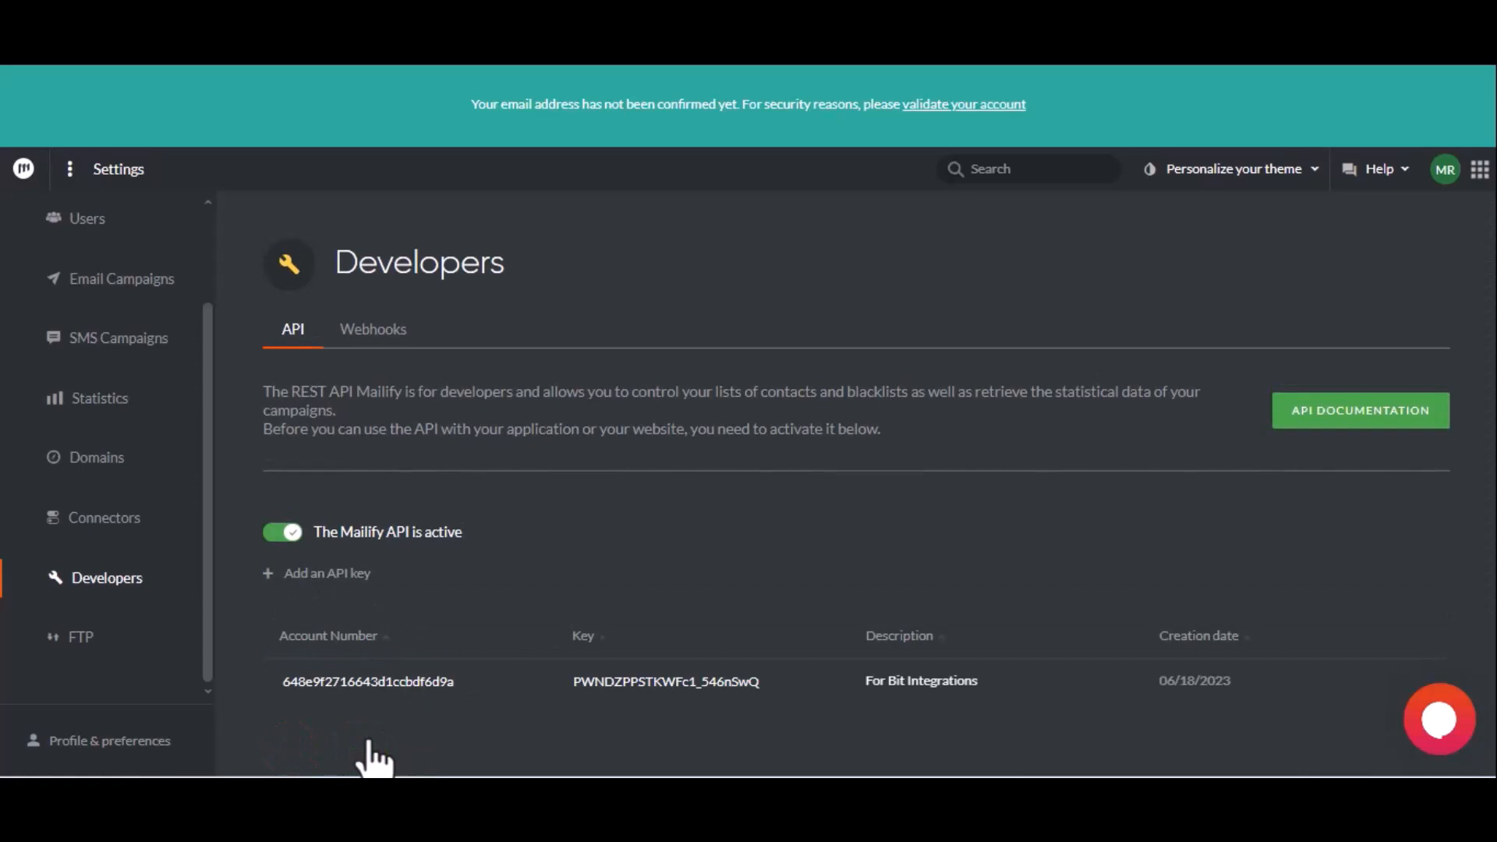
left_click(367, 683)
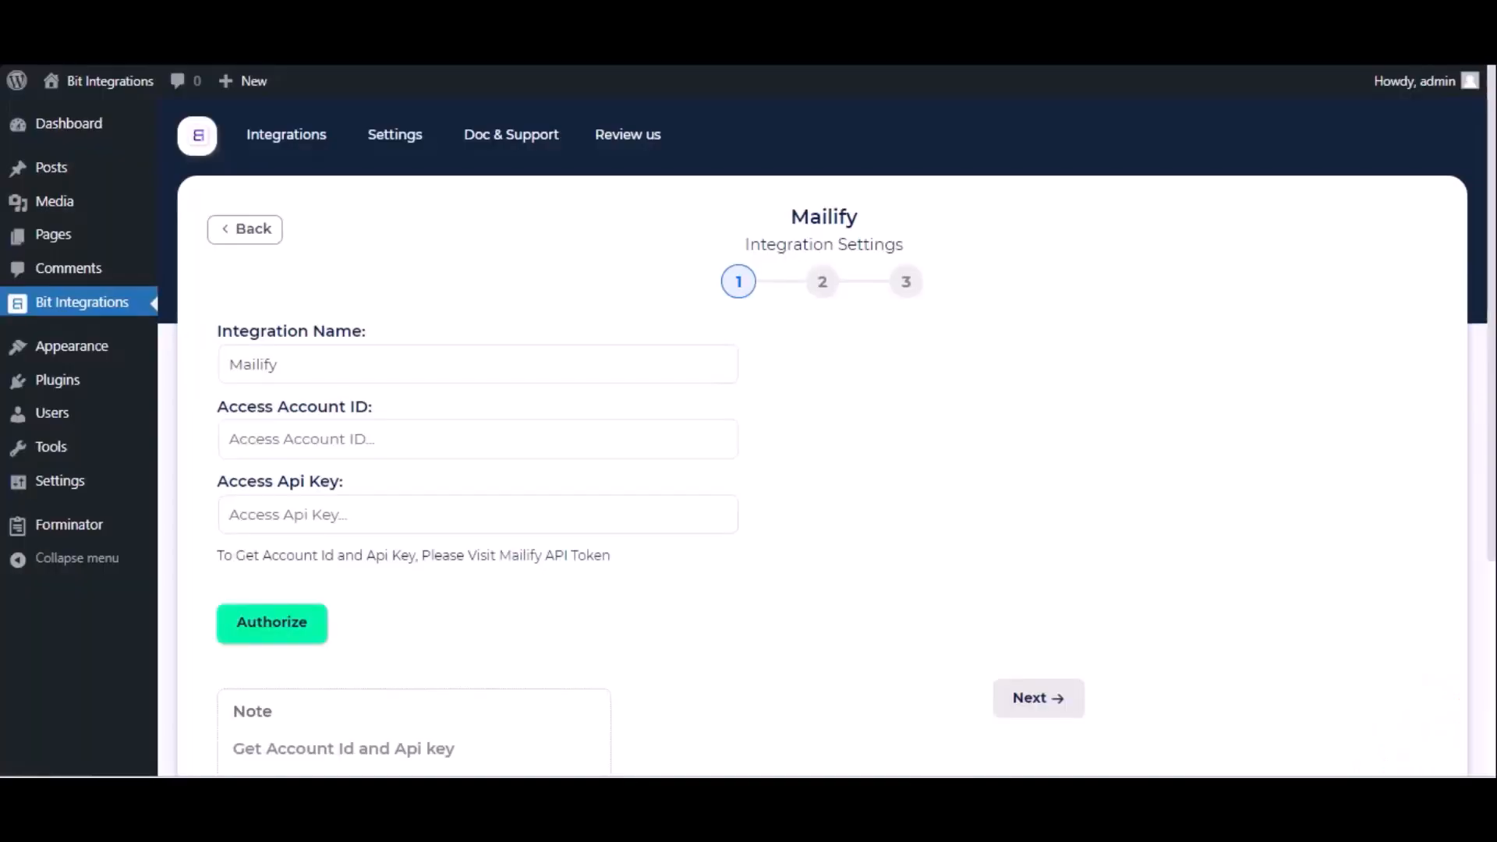
- Fill in the Access Account ID and the Access Api Key in Bit Integrations with the credentials from Mailify's developer settings and authorize the connection
left_click(298, 449)
key("ctrl+v")
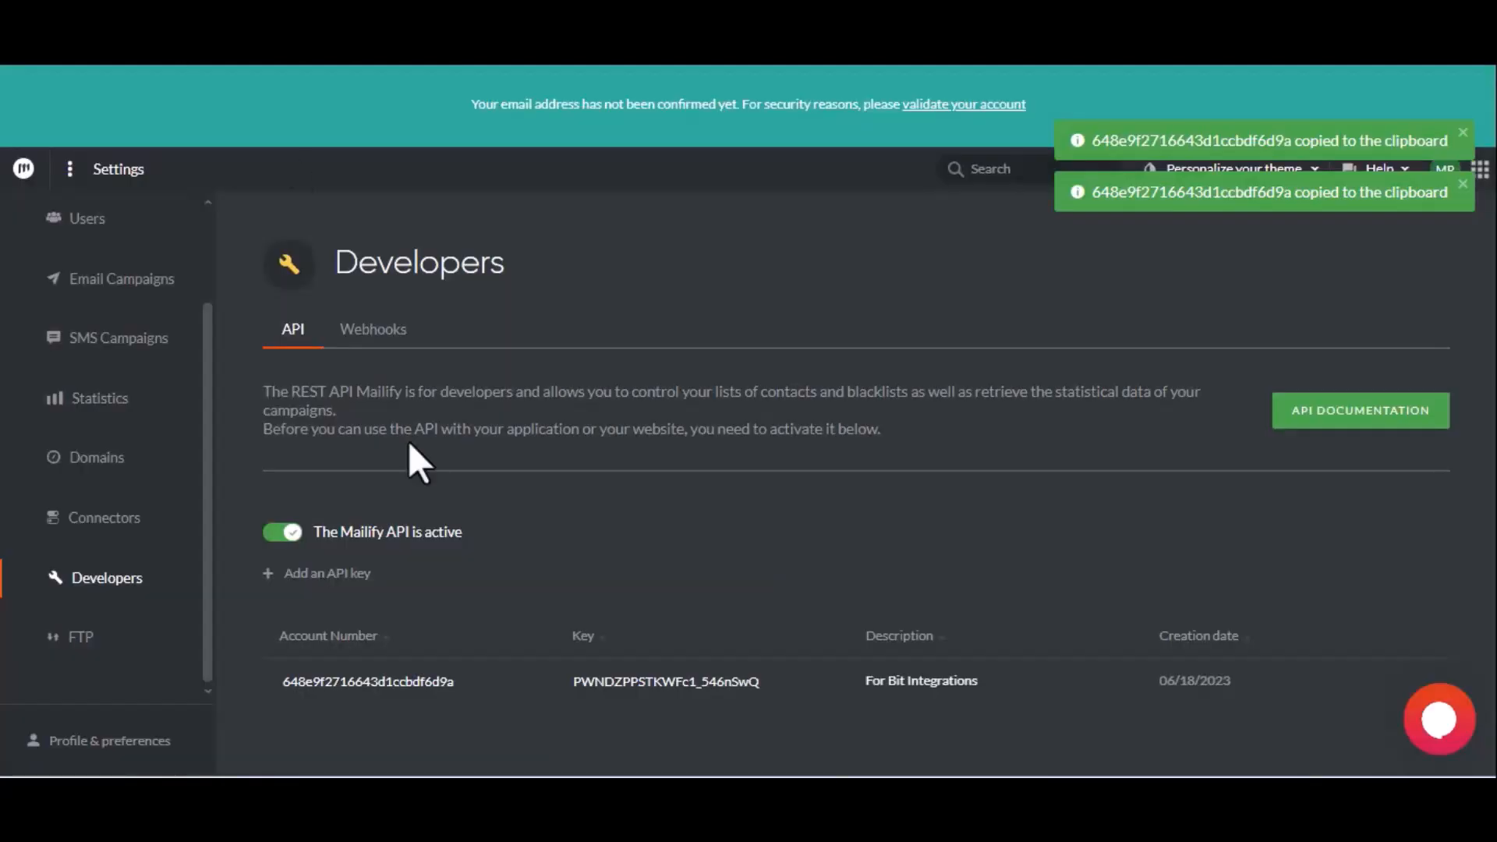
left_click(659, 682)
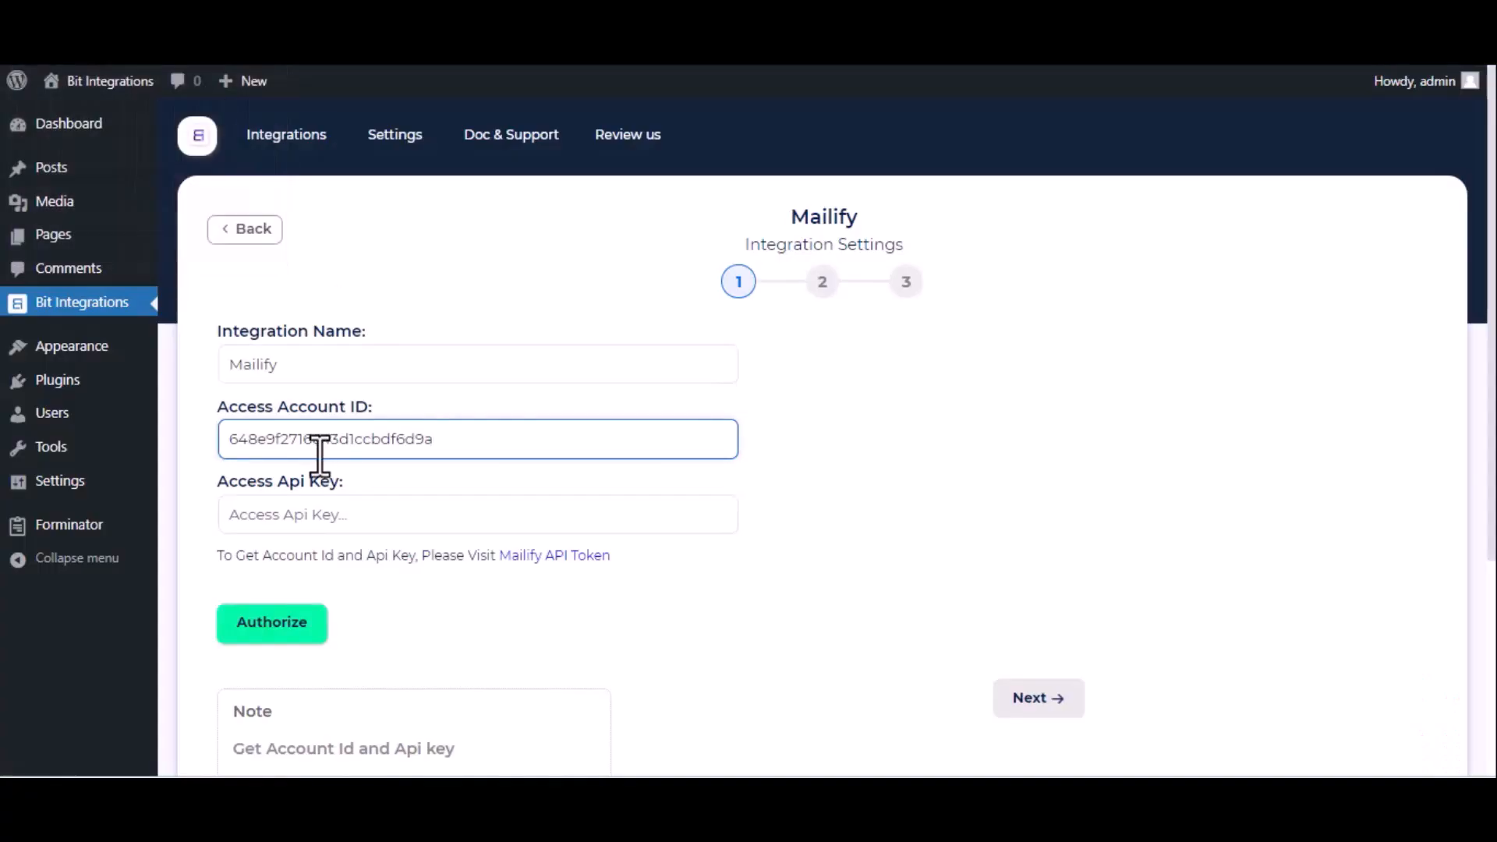
left_click(306, 509)
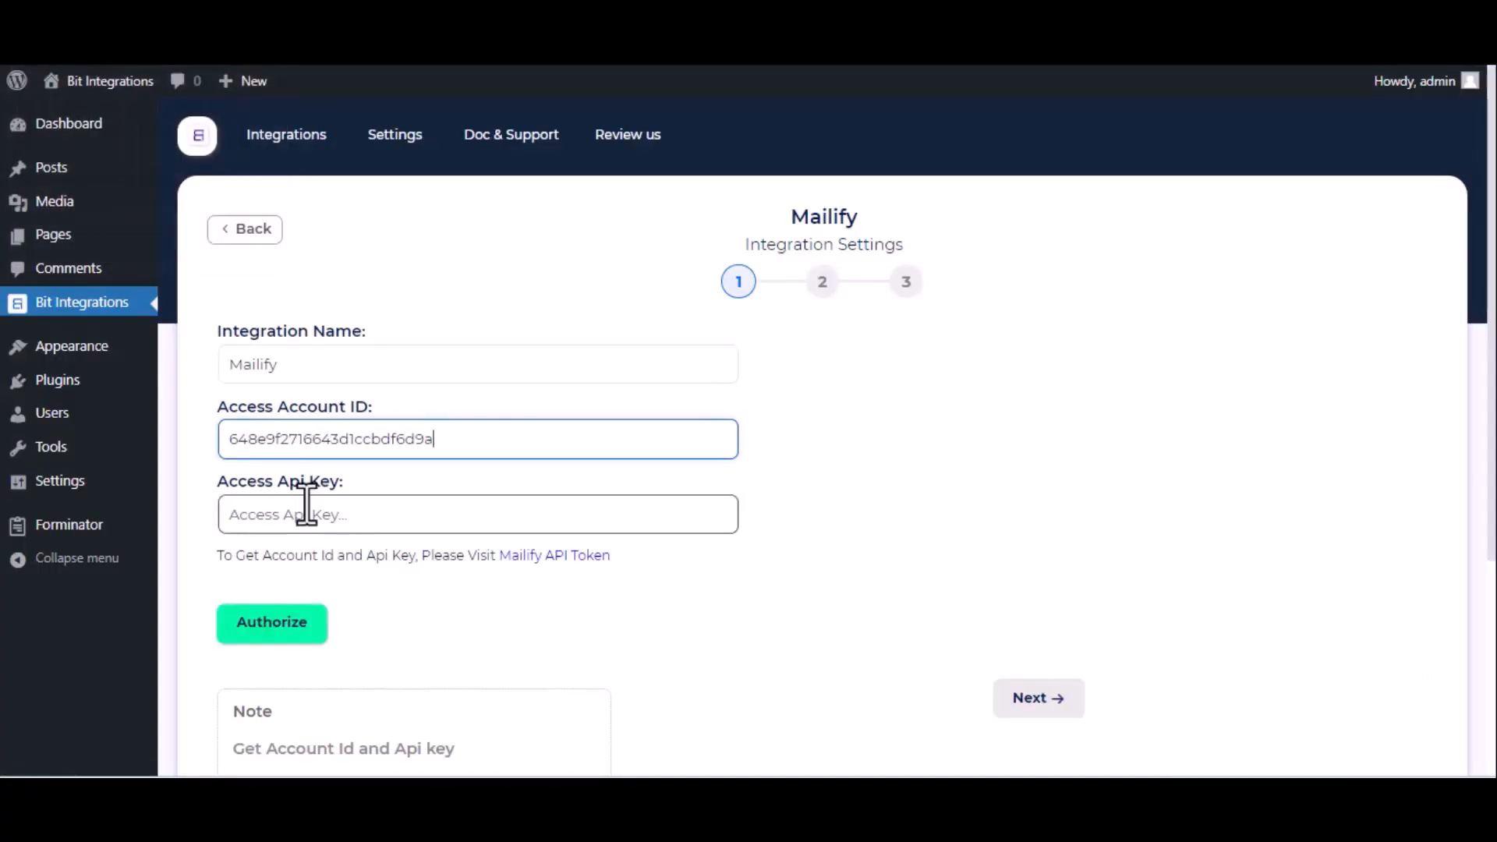
key("ctrl+v")
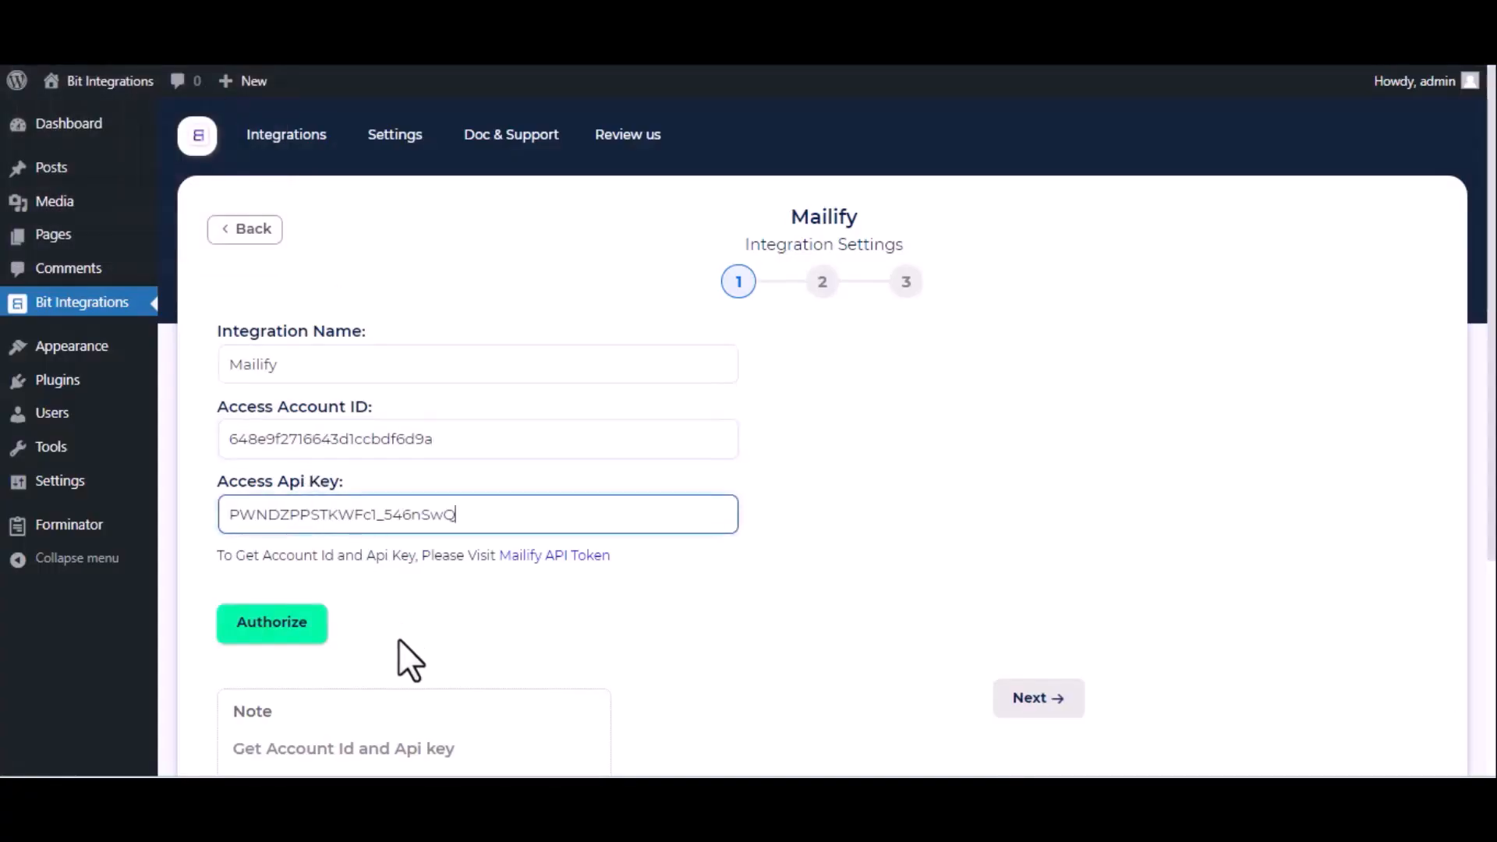
left_click(285, 630)
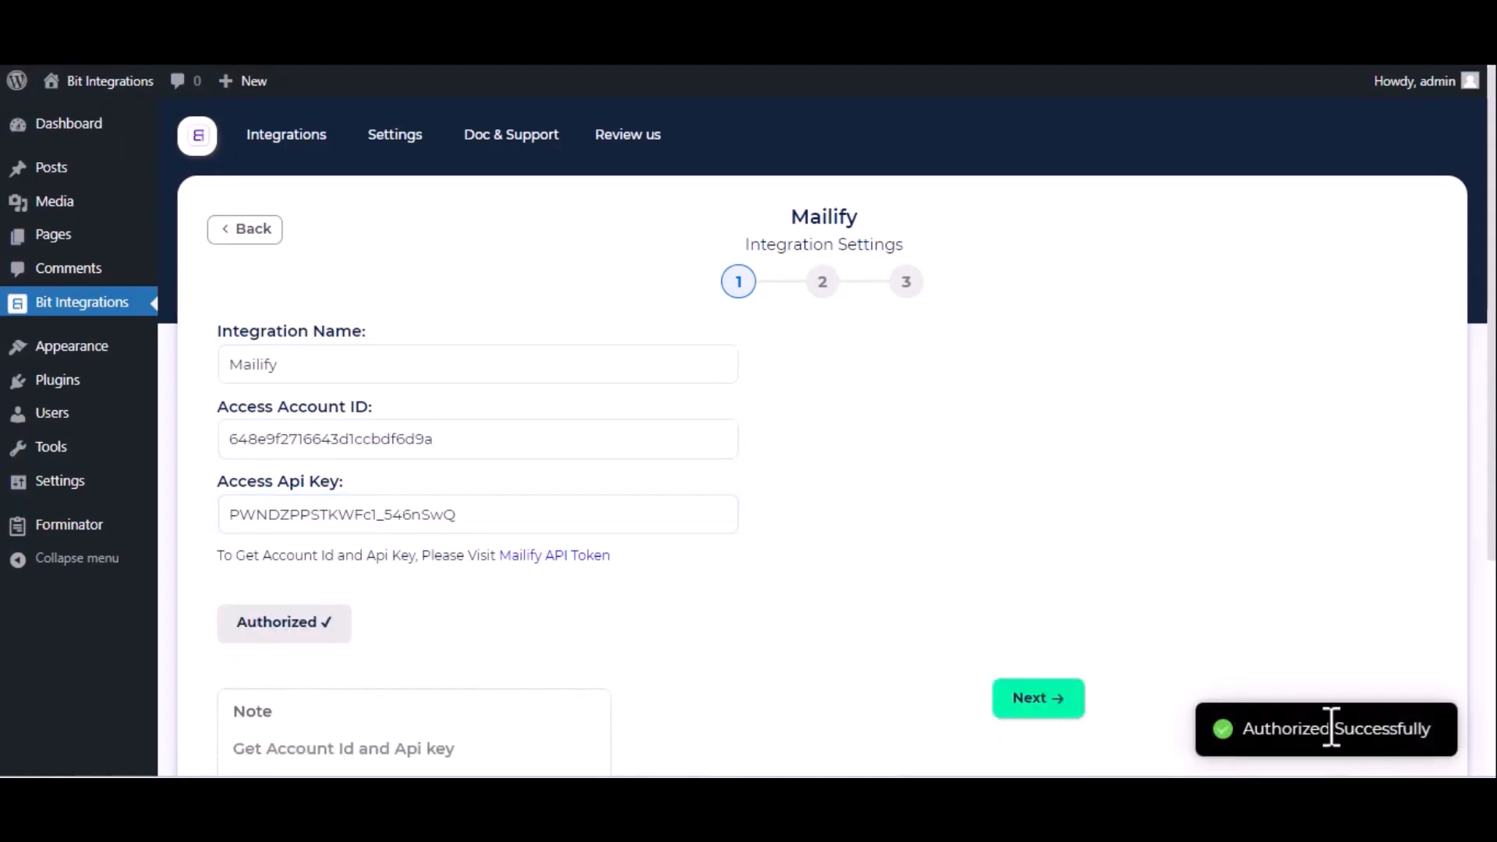
- Proceed to the second integration step, select the Contacts list and map Email-1 to the Mailify Email field
left_click(1047, 709)
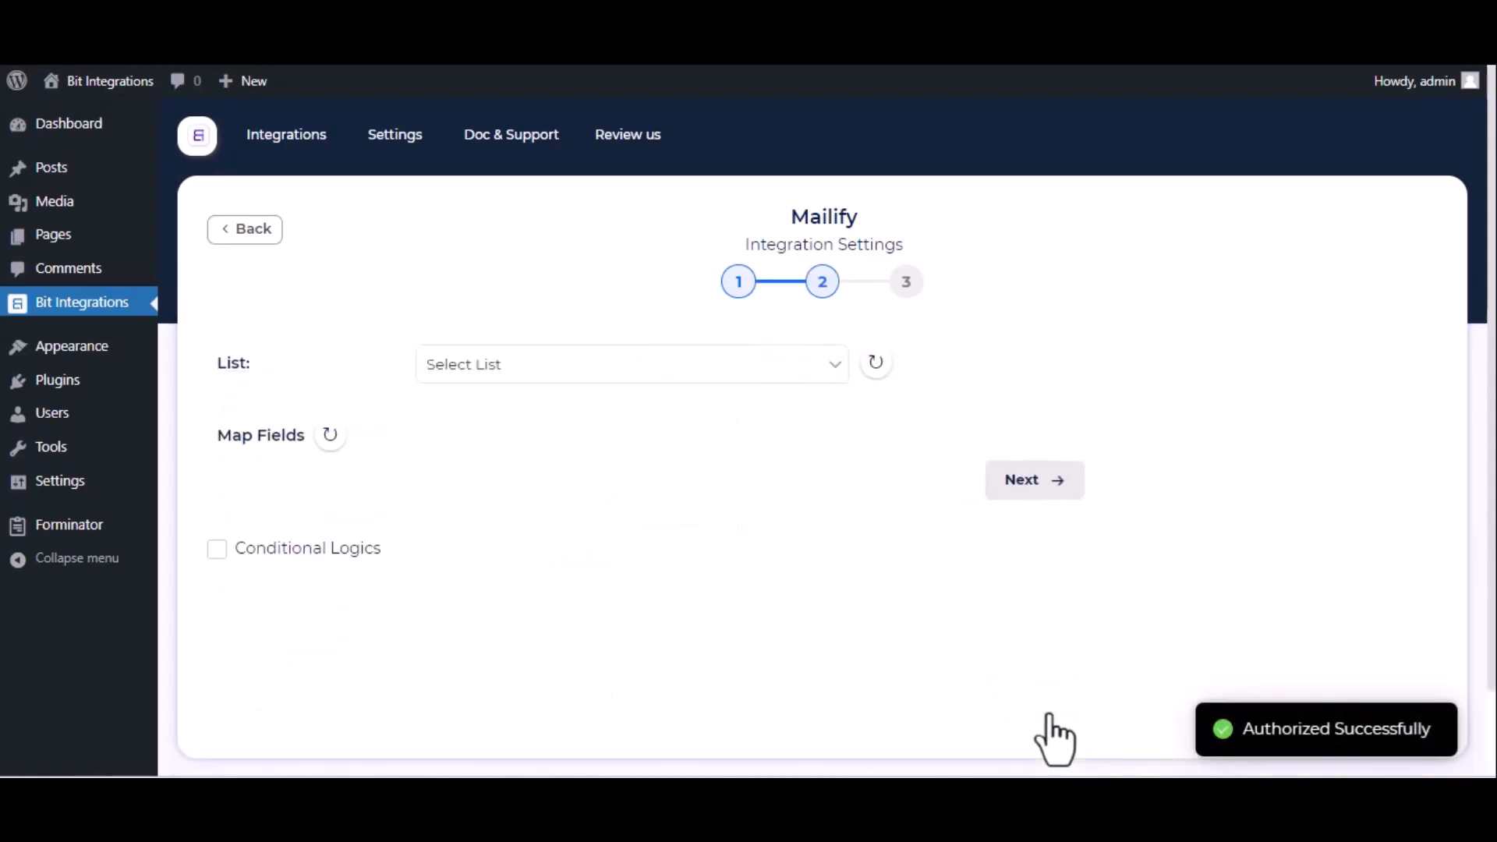
left_click(774, 373)
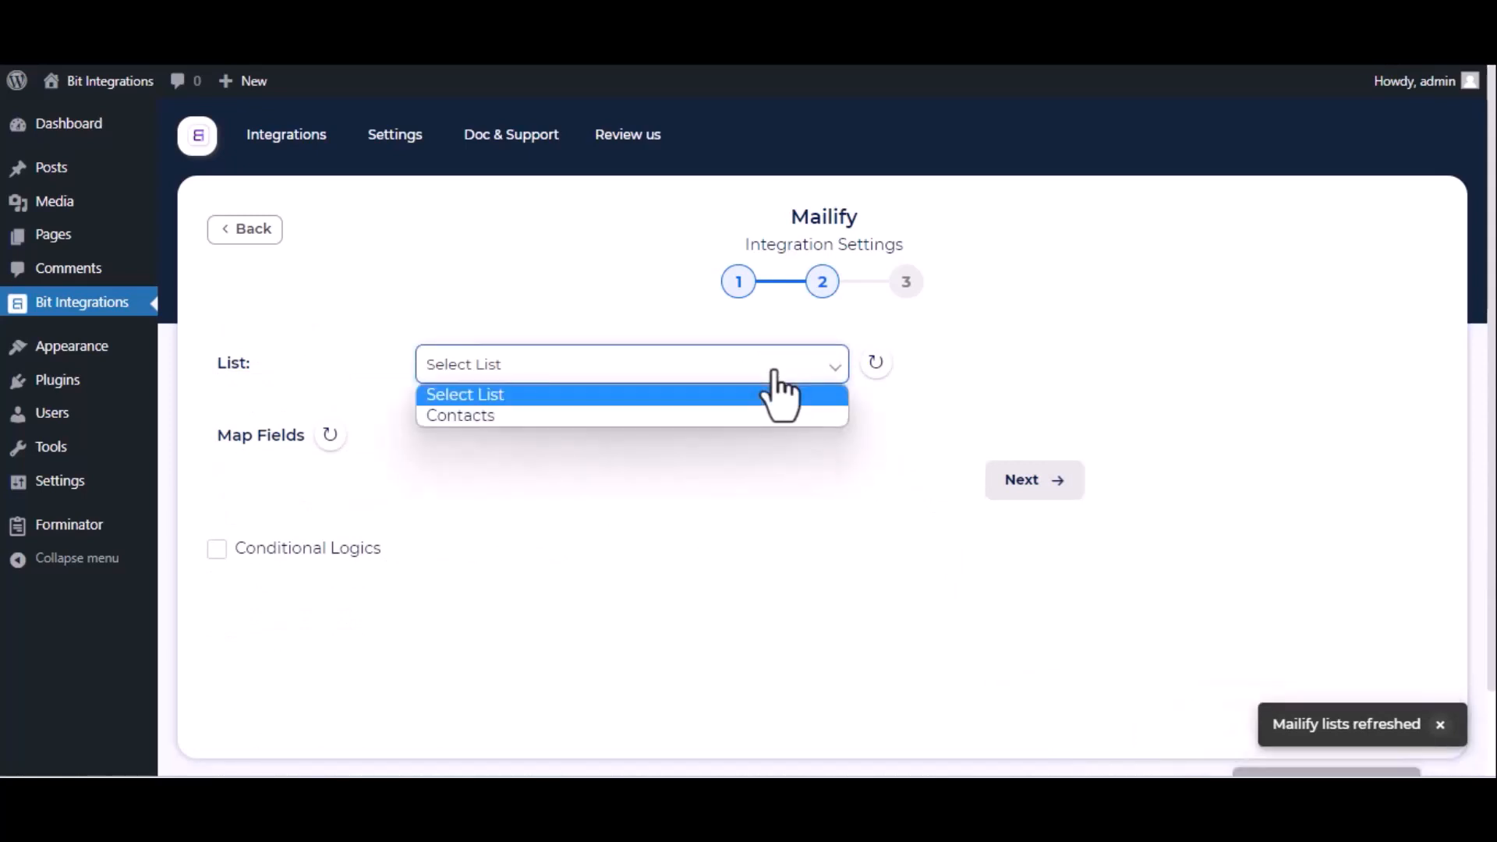
left_click(691, 415)
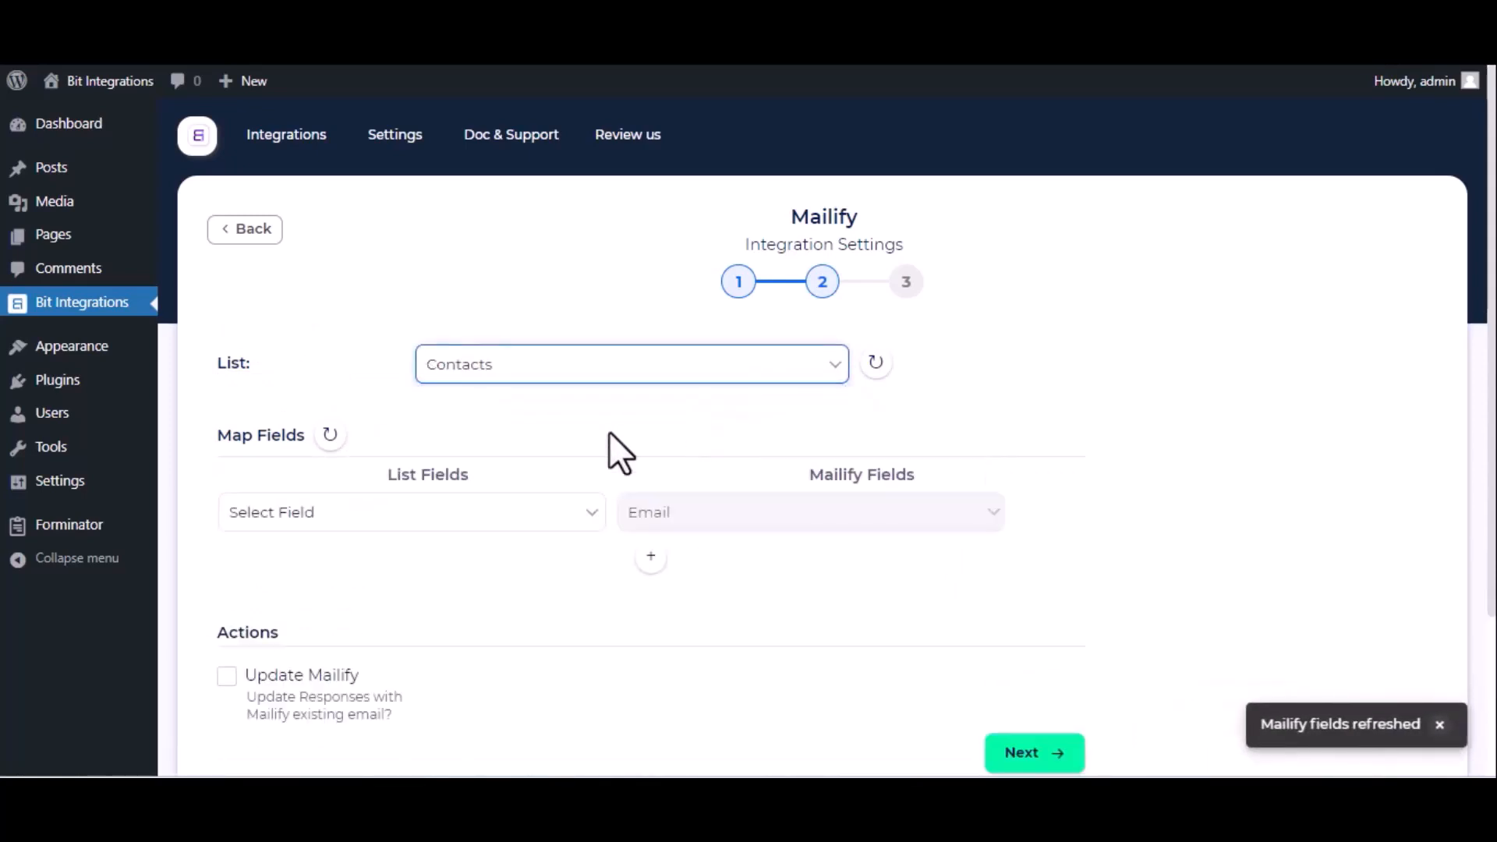
left_click(437, 519)
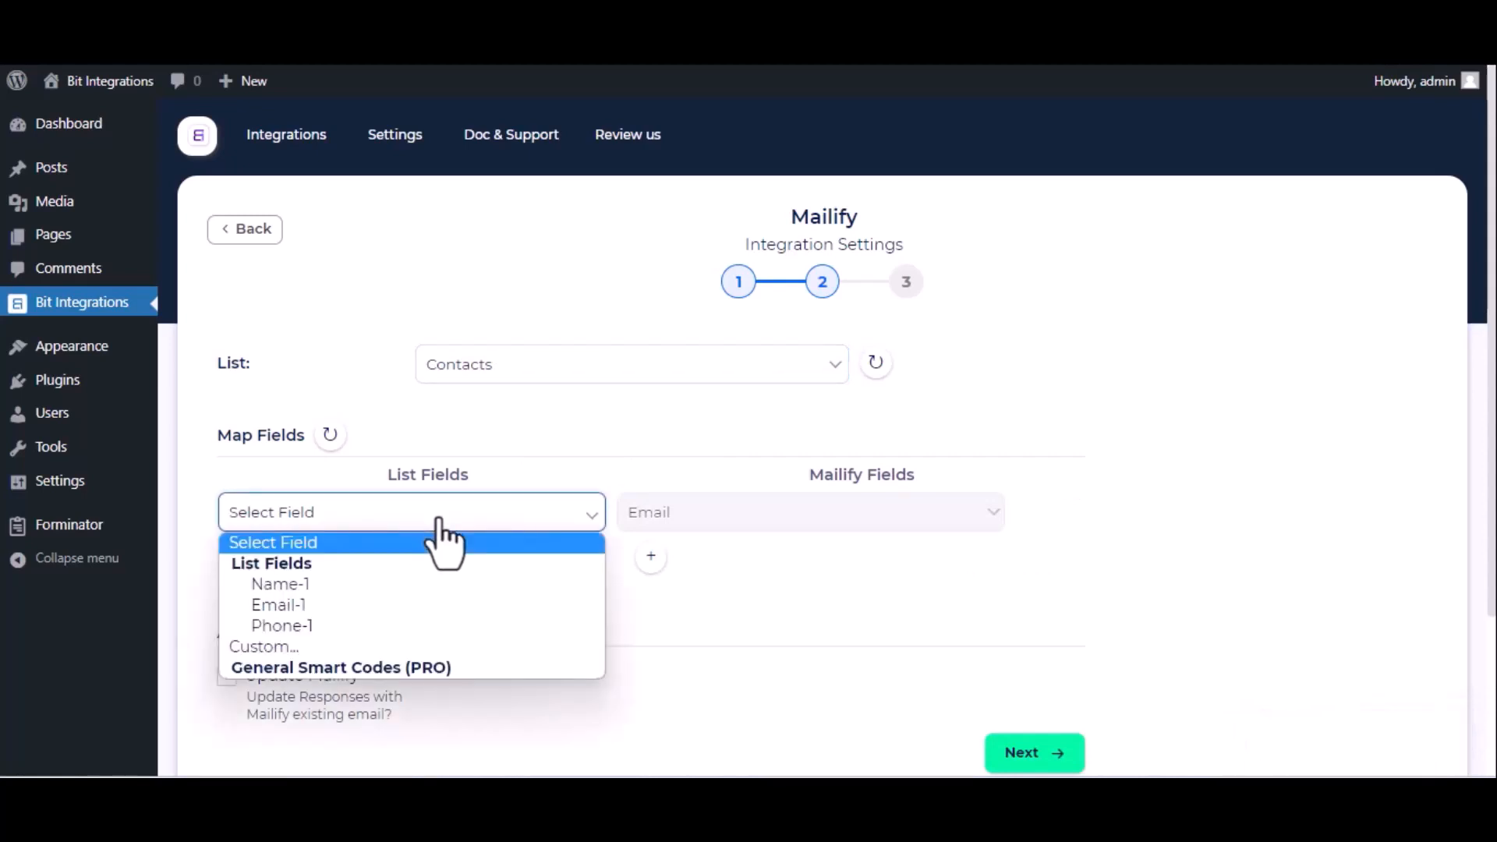
left_click(385, 608)
- Add a field mapping row that maps Name-1 to the Mailify First name field
left_click(651, 557)
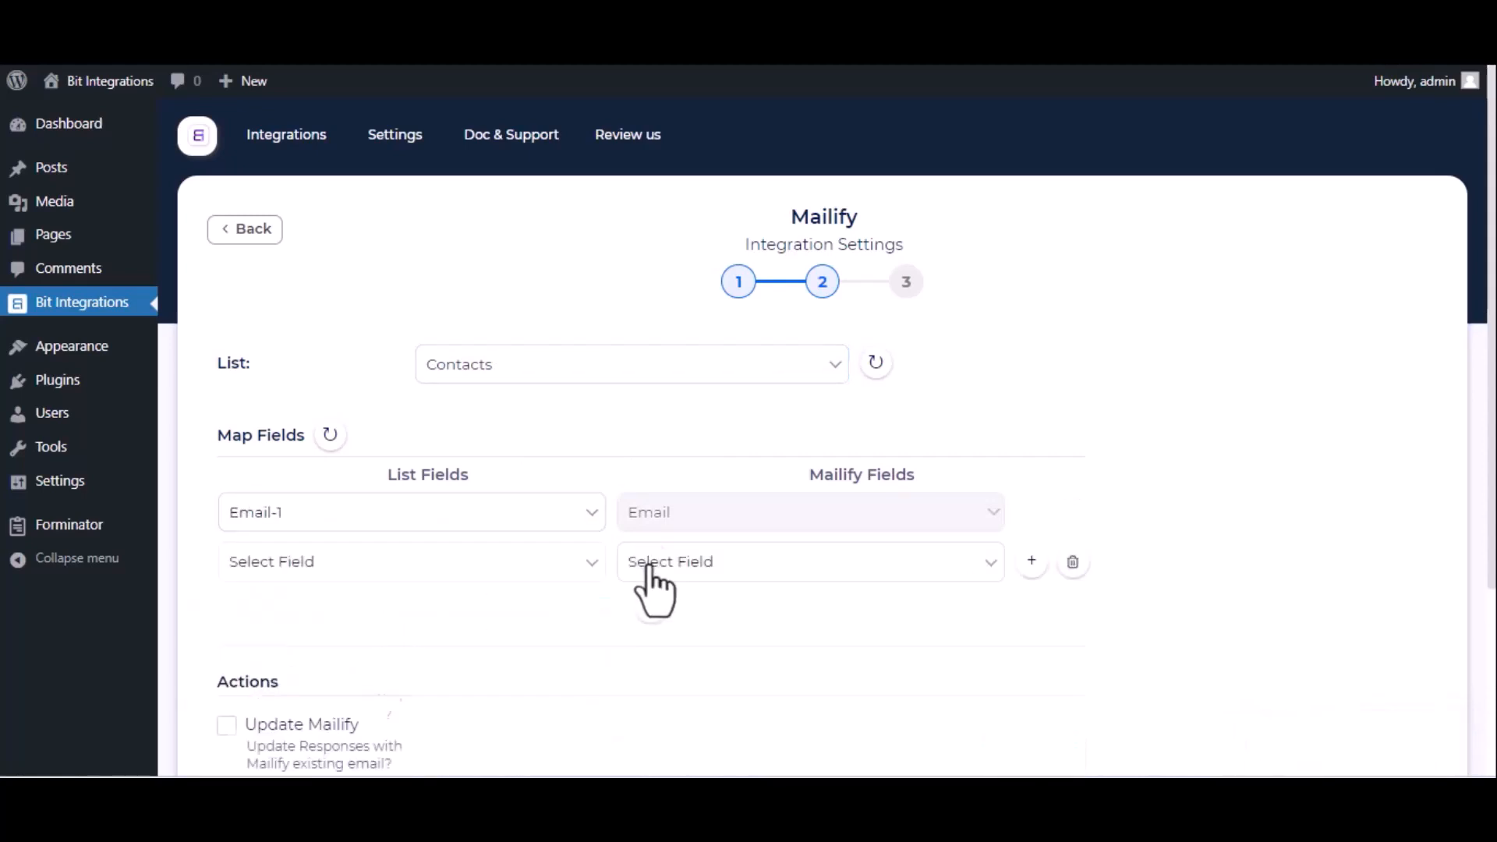
left_click(496, 573)
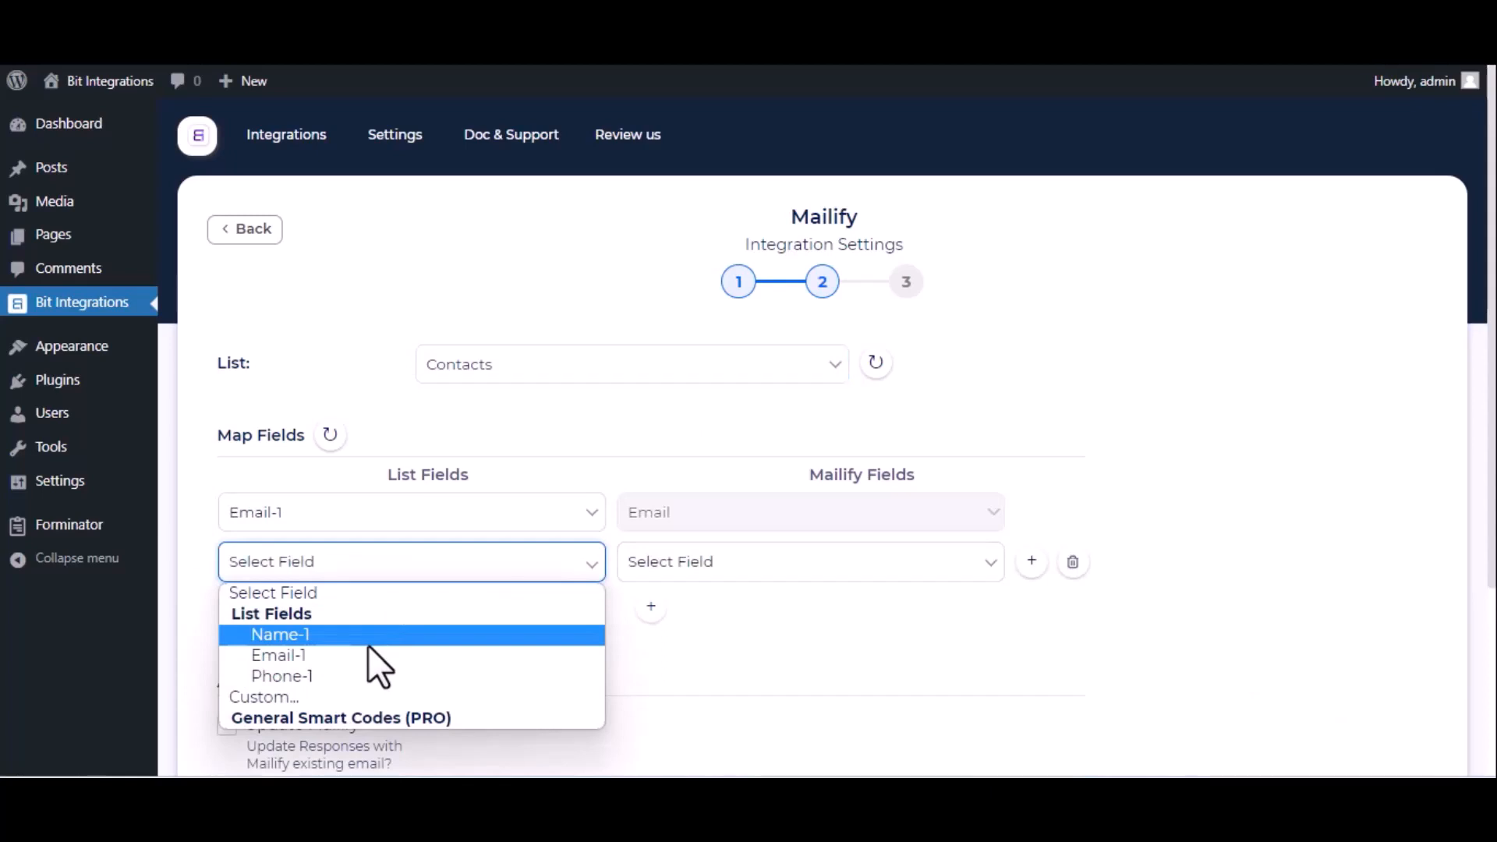
left_click(368, 644)
left_click(877, 566)
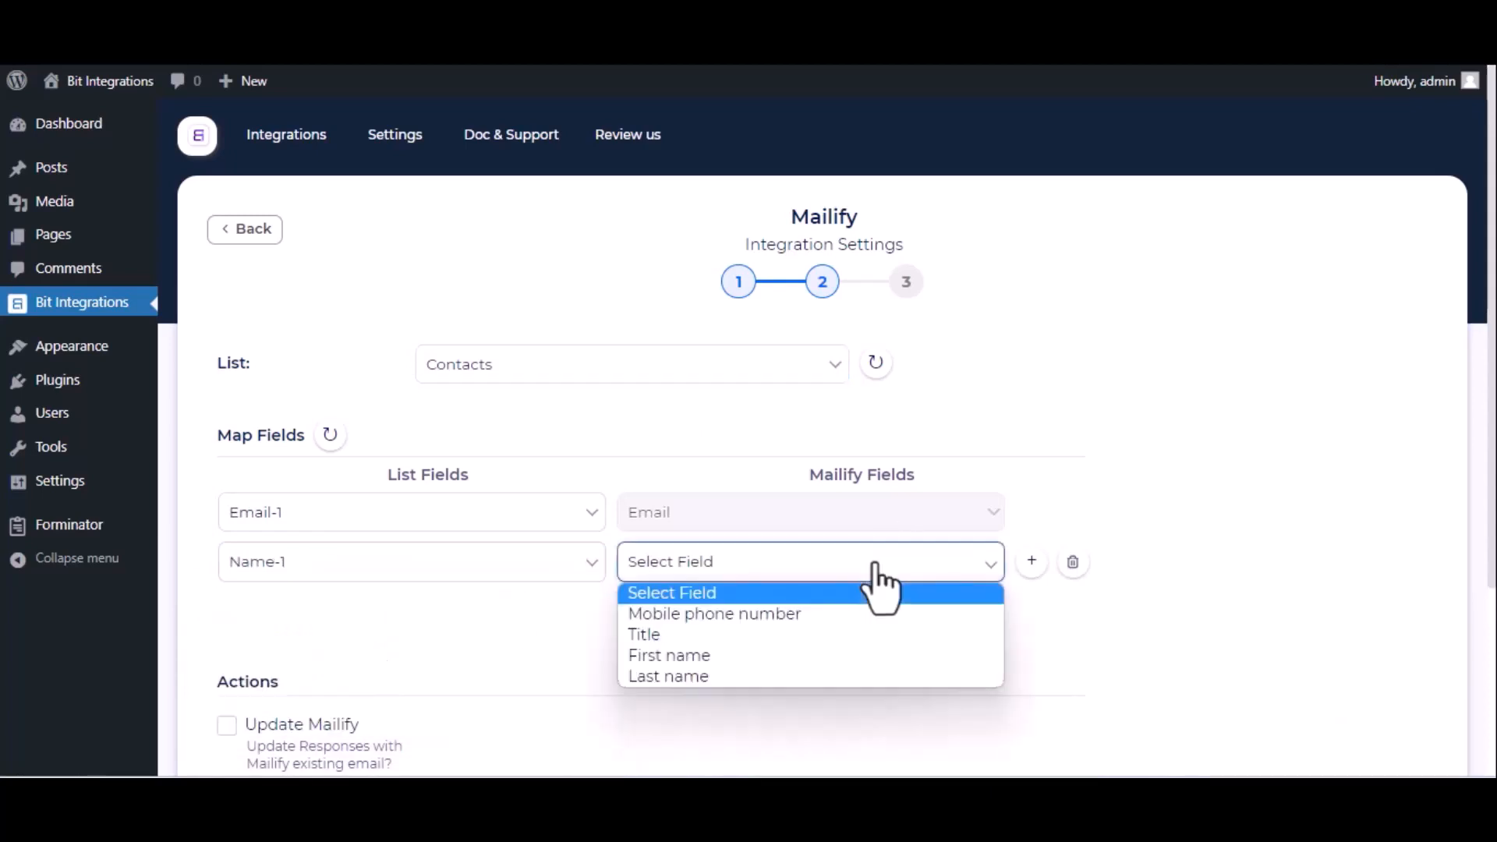
left_click(739, 655)
- Add another mapping row that maps Phone-1 to the Mailify Mobile phone number field
left_click(652, 607)
left_click(563, 610)
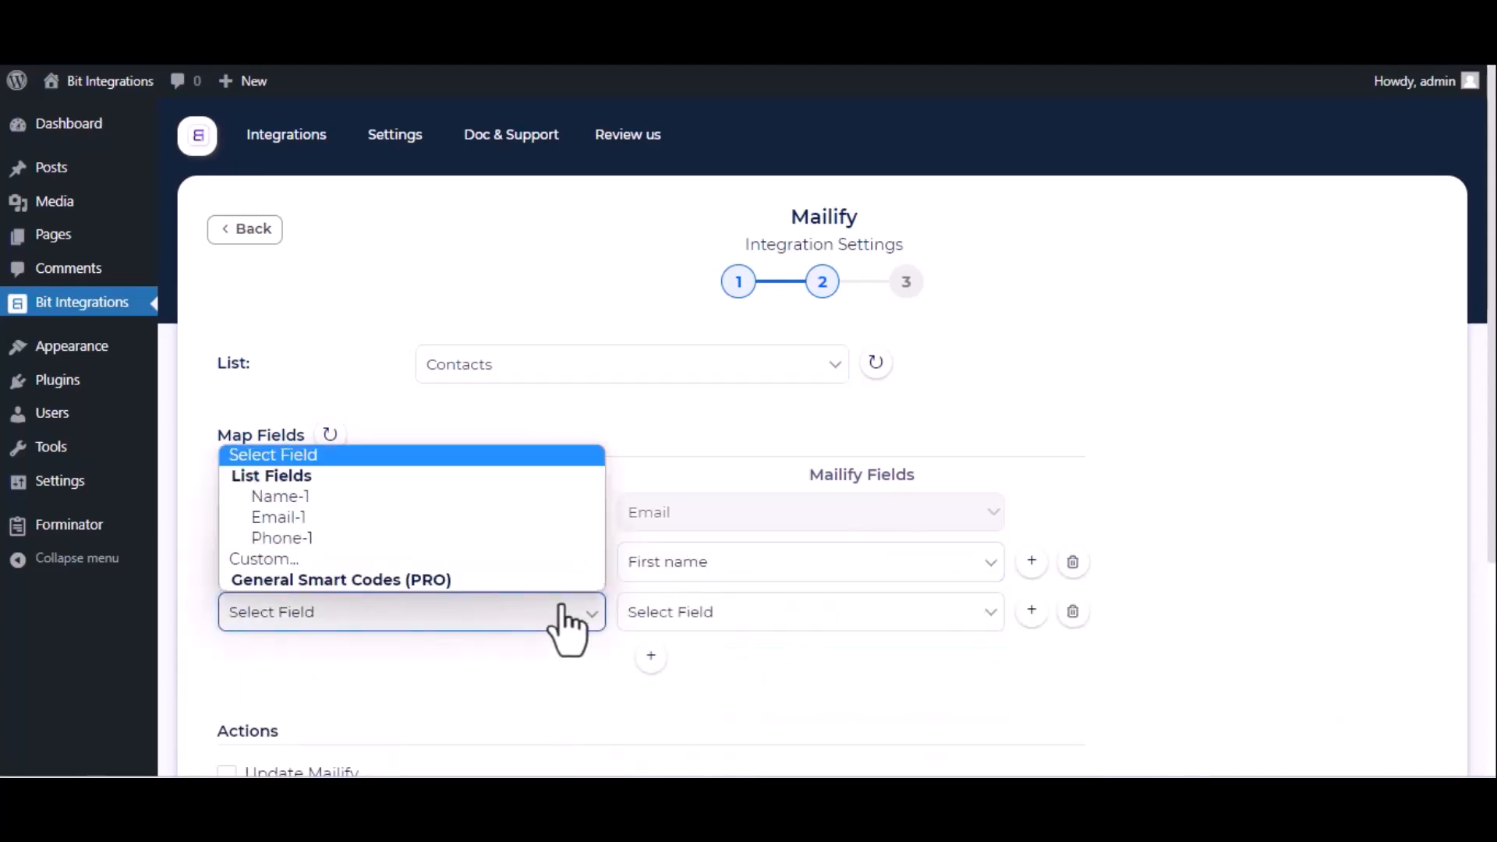
left_click(429, 538)
left_click(736, 619)
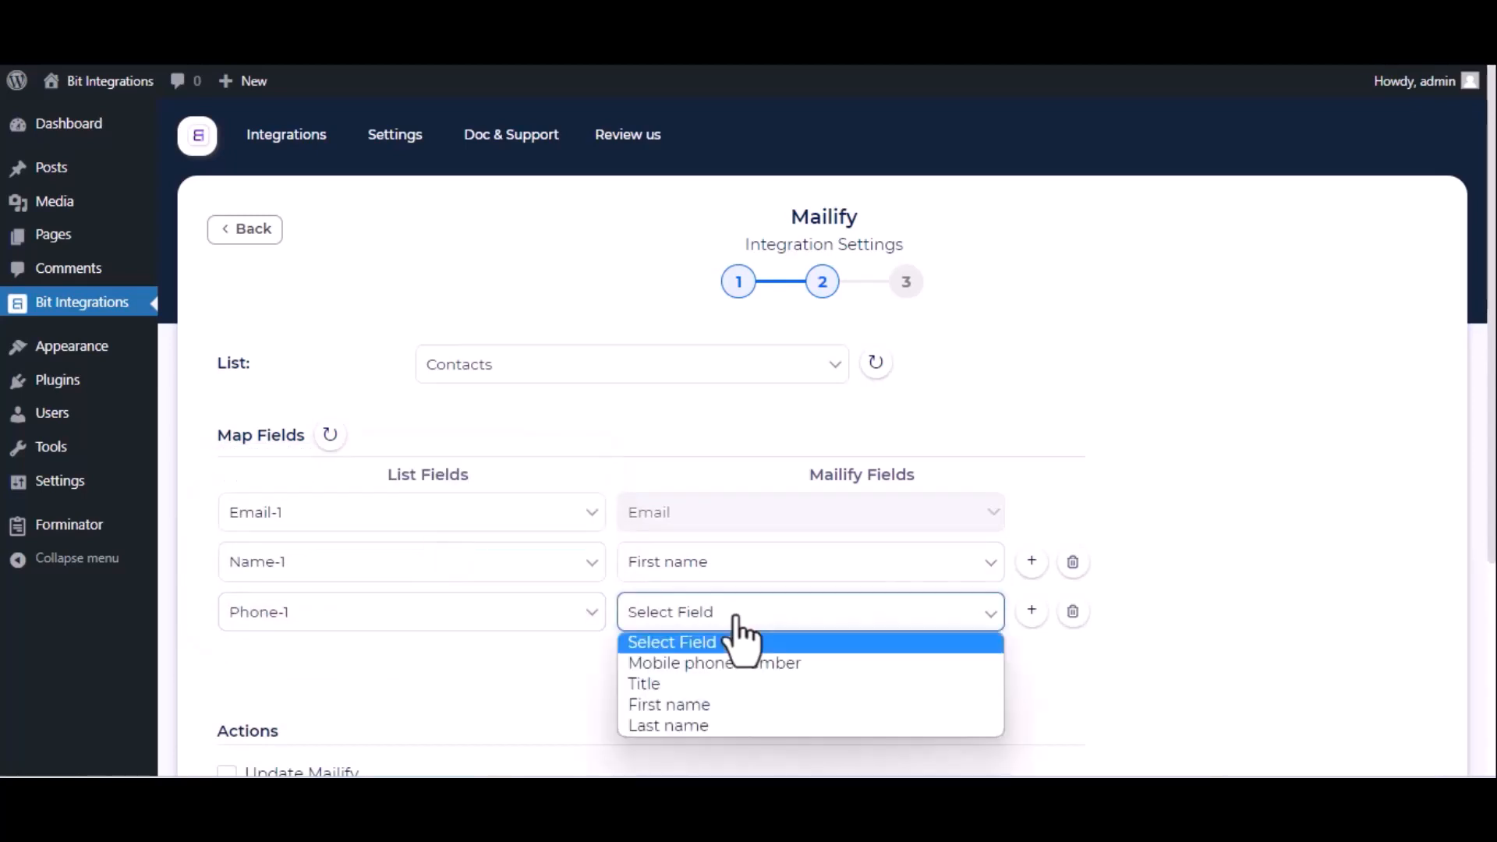
left_click(700, 664)
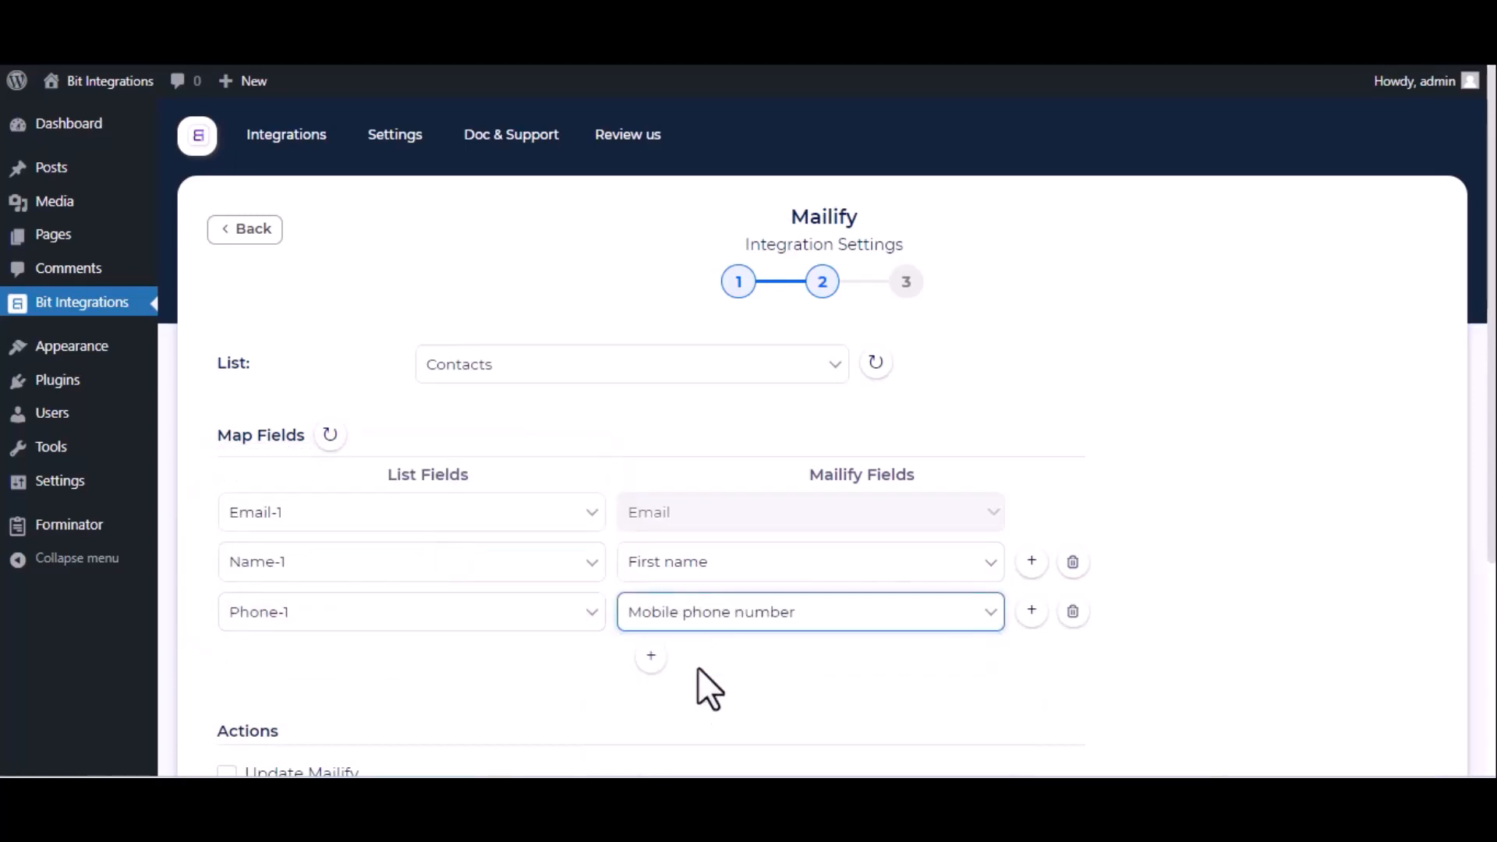
- Proceed to the final integration step without conditional logic, then finish and save the Mailify integration
scroll(698, 669, "down", 4)
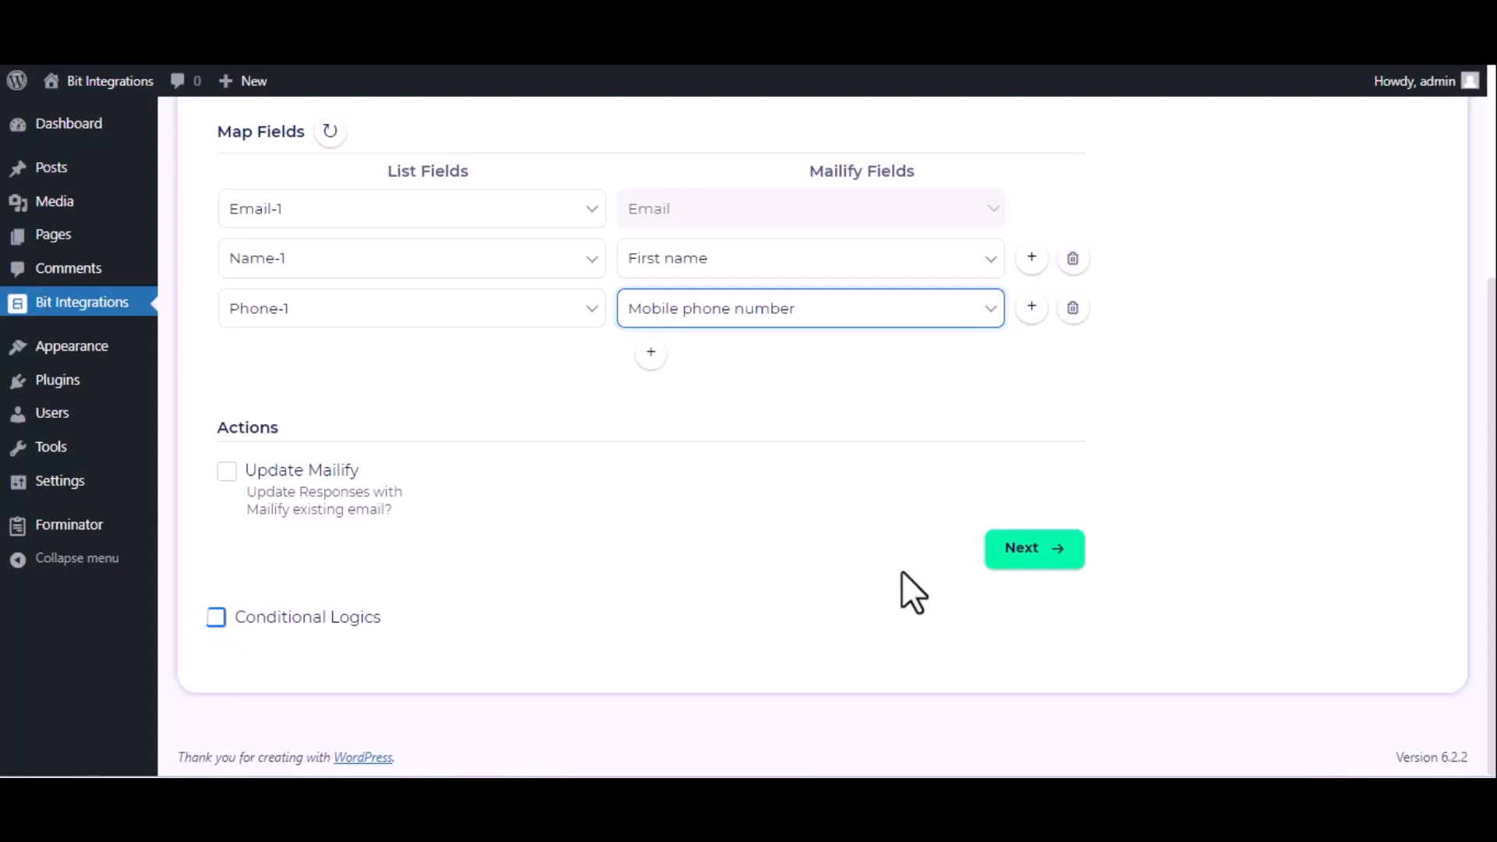
left_click(1012, 555)
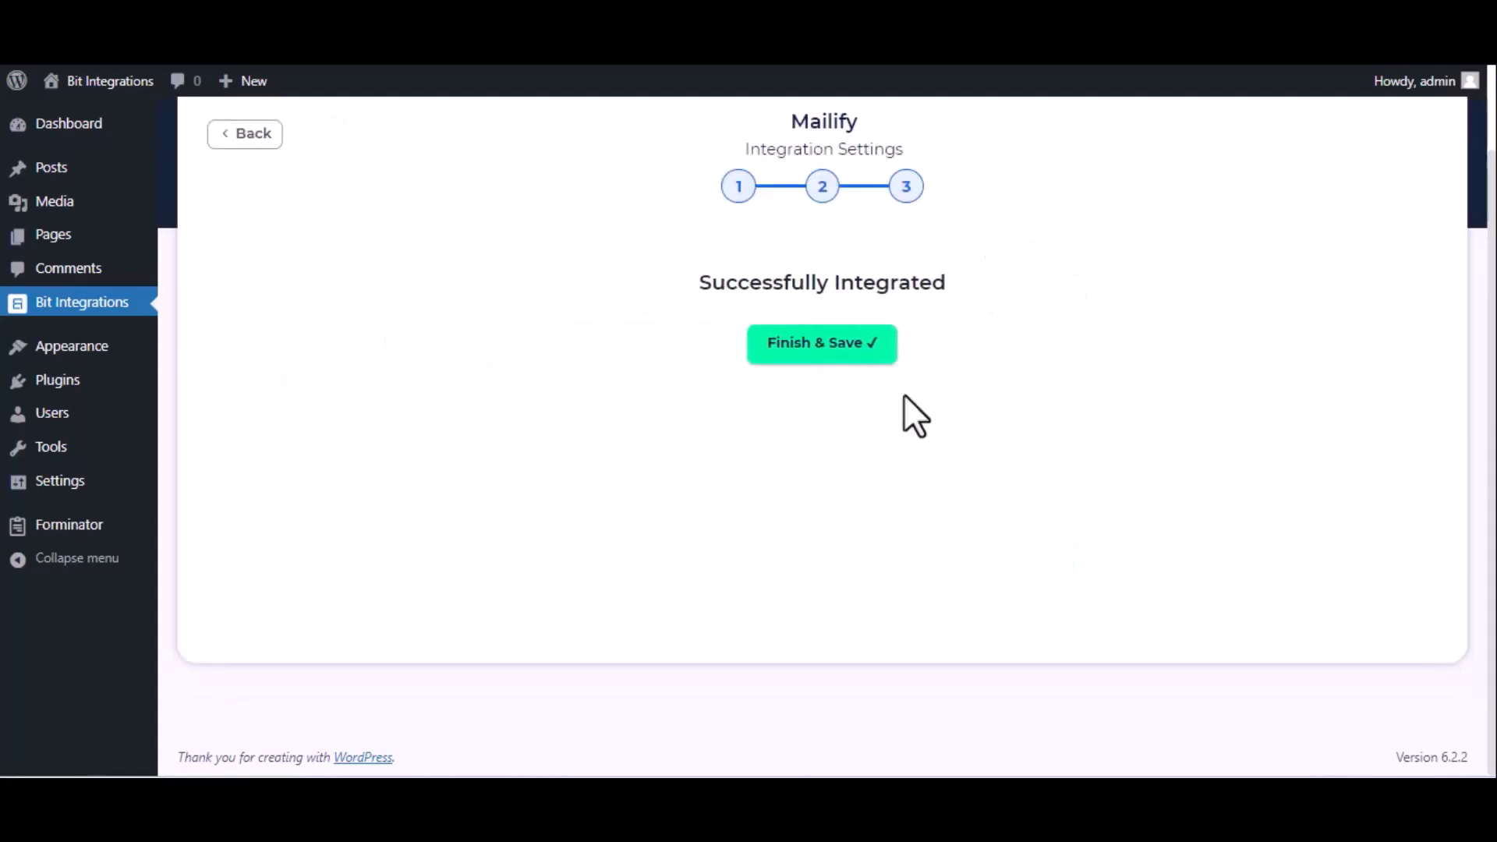
left_click(849, 353)
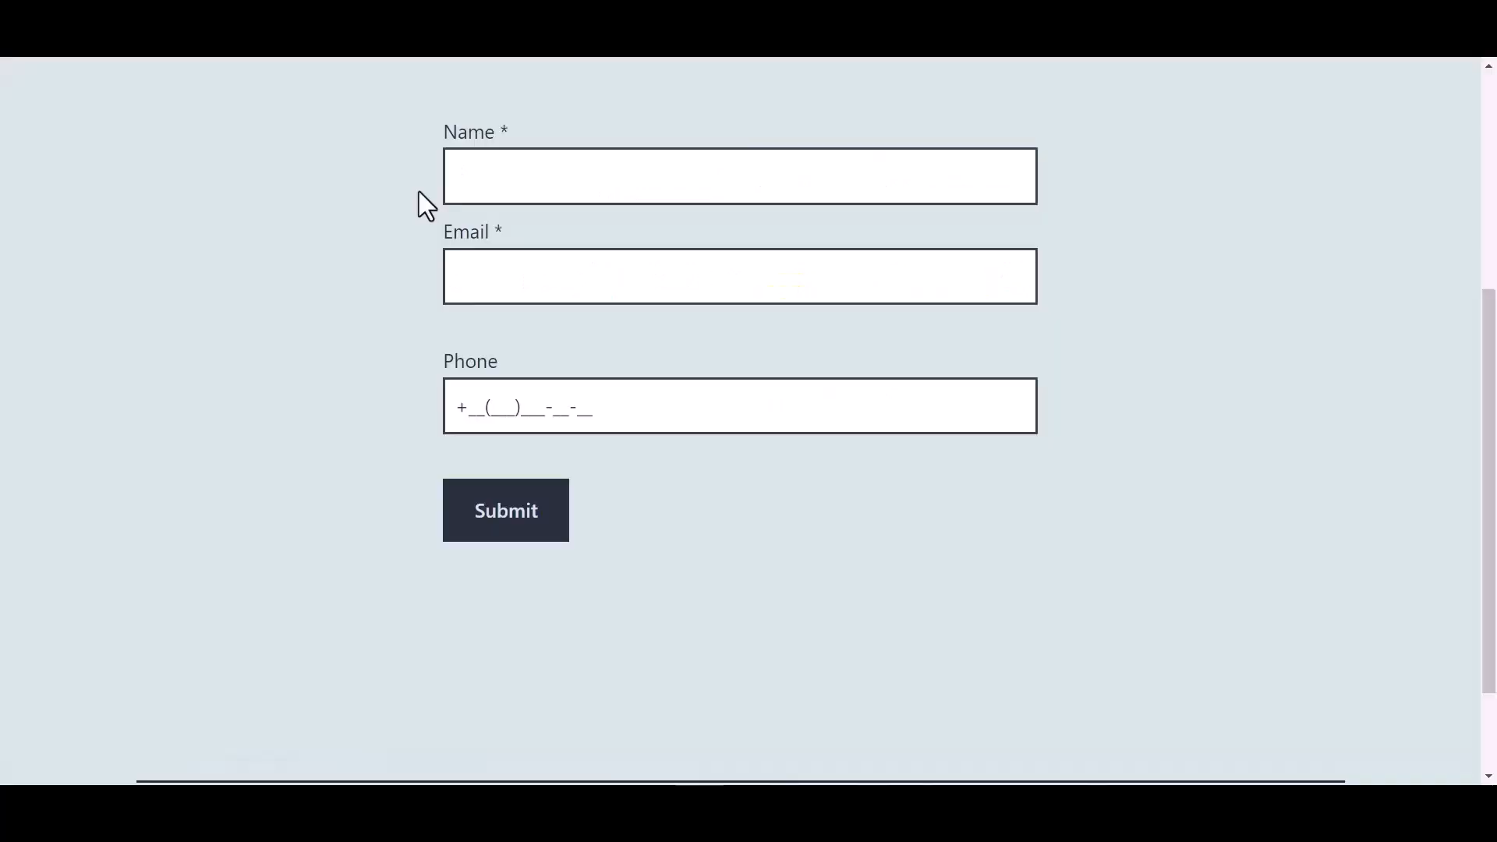
- Switch to the website form and enter the name "Bit Integrations" and a test e-mail address
left_click(561, 181)
type("B")
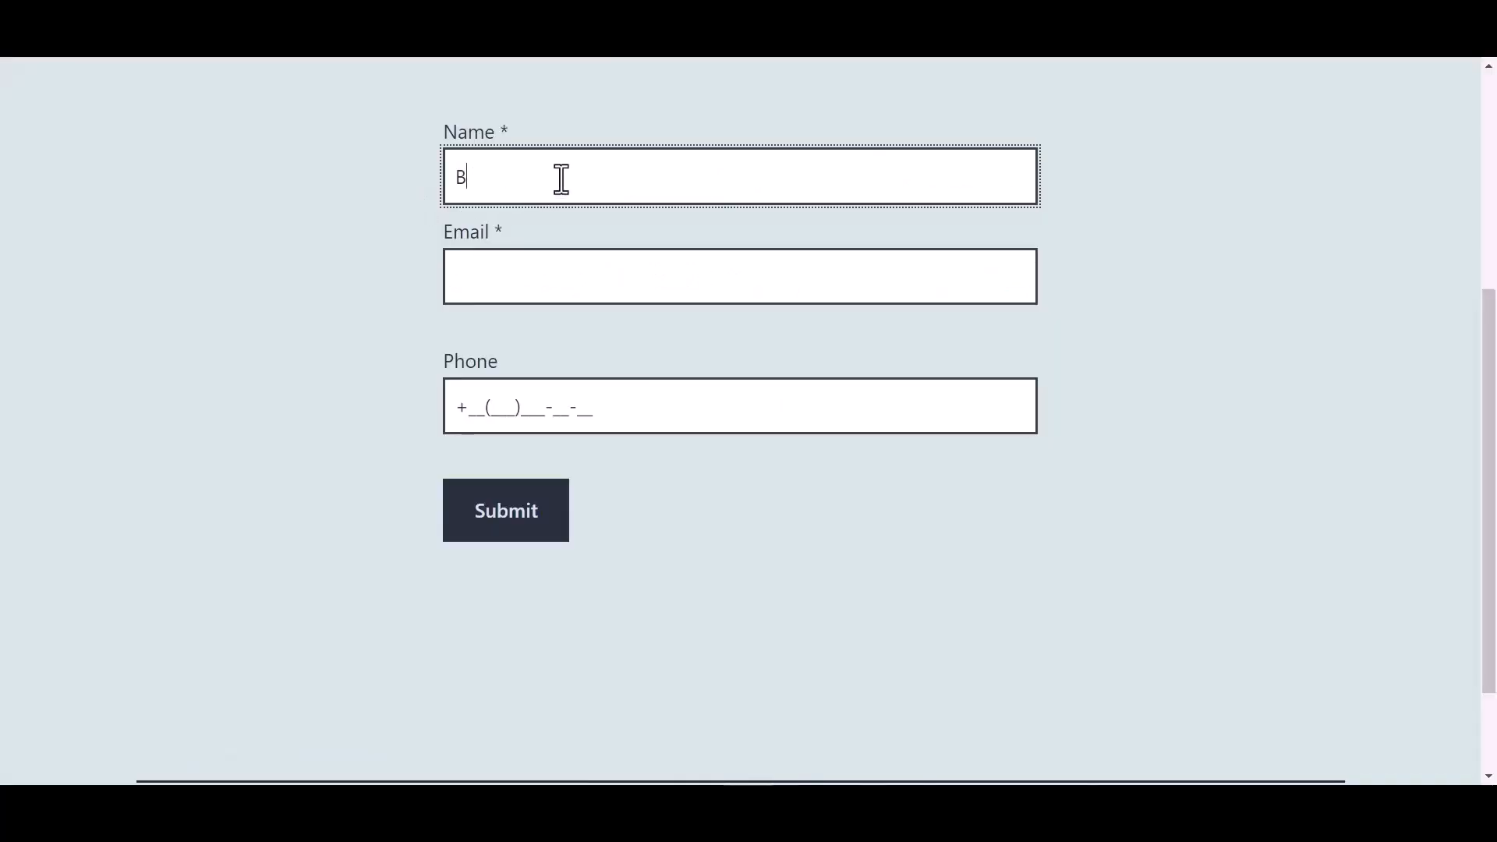
type("it ")
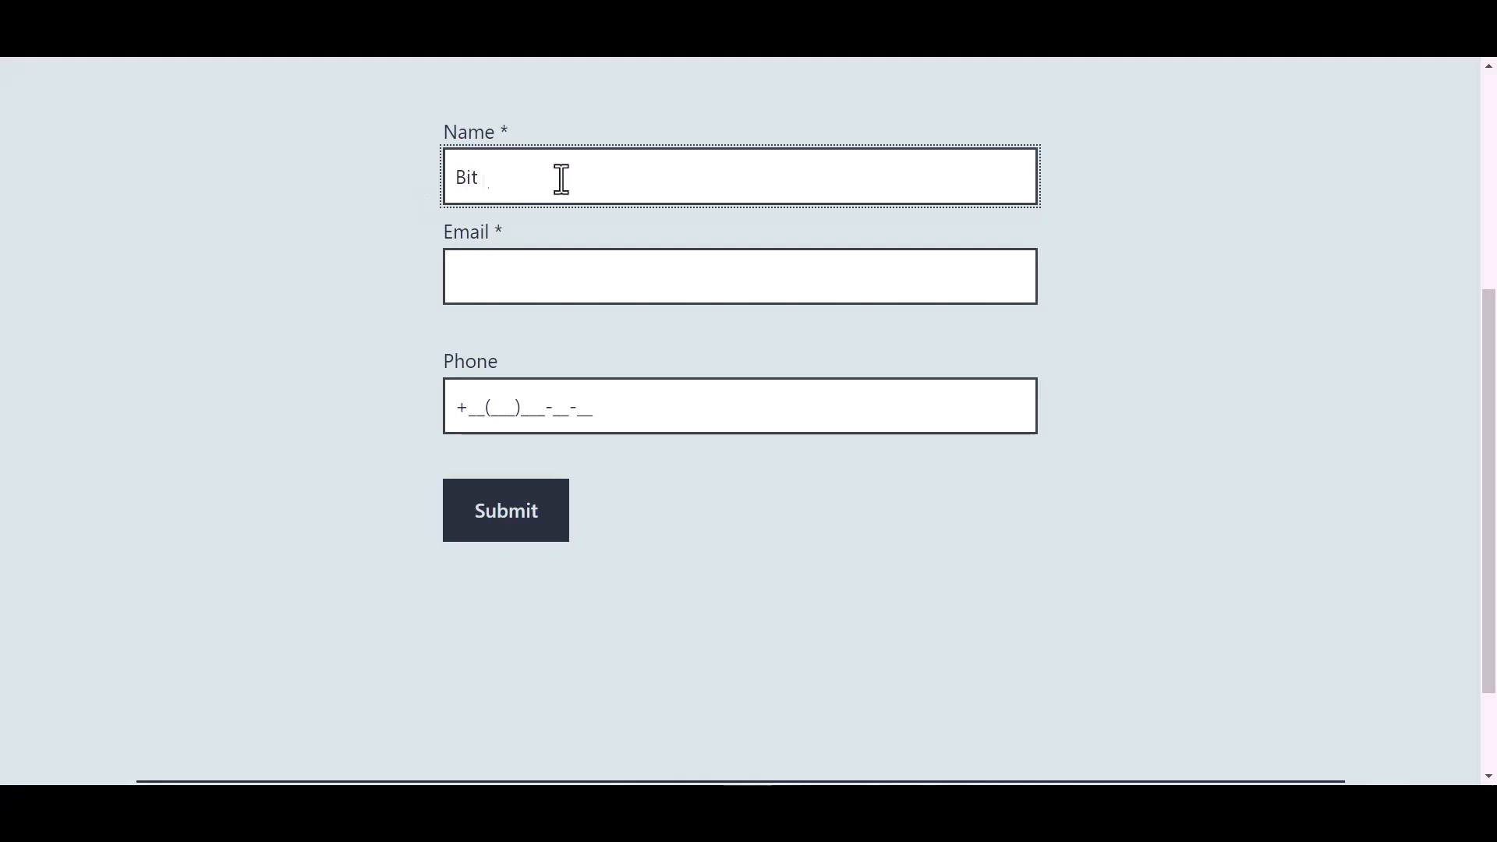
type("Integrations")
left_click(525, 267)
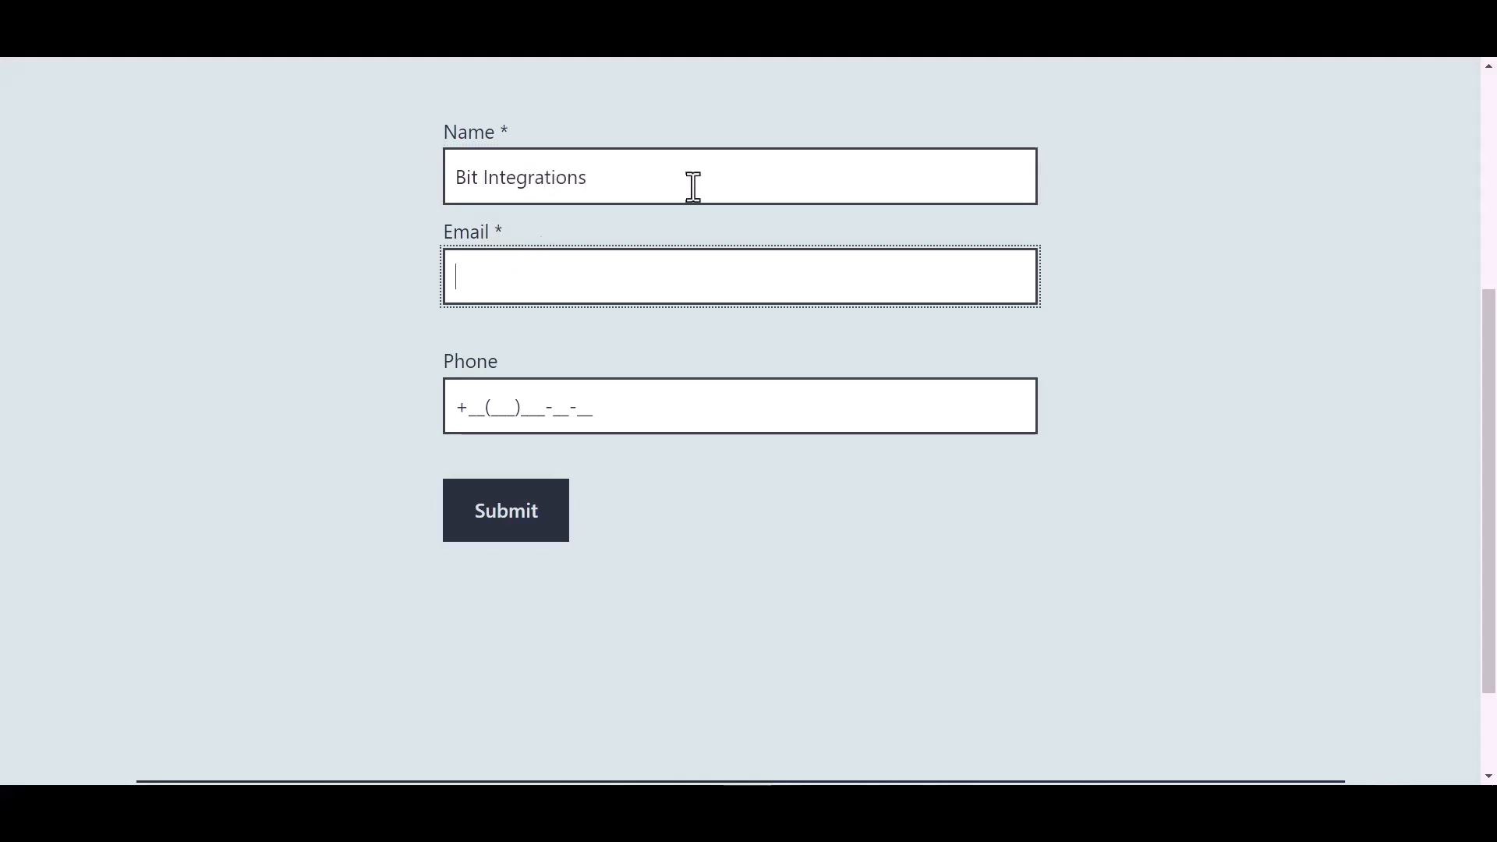
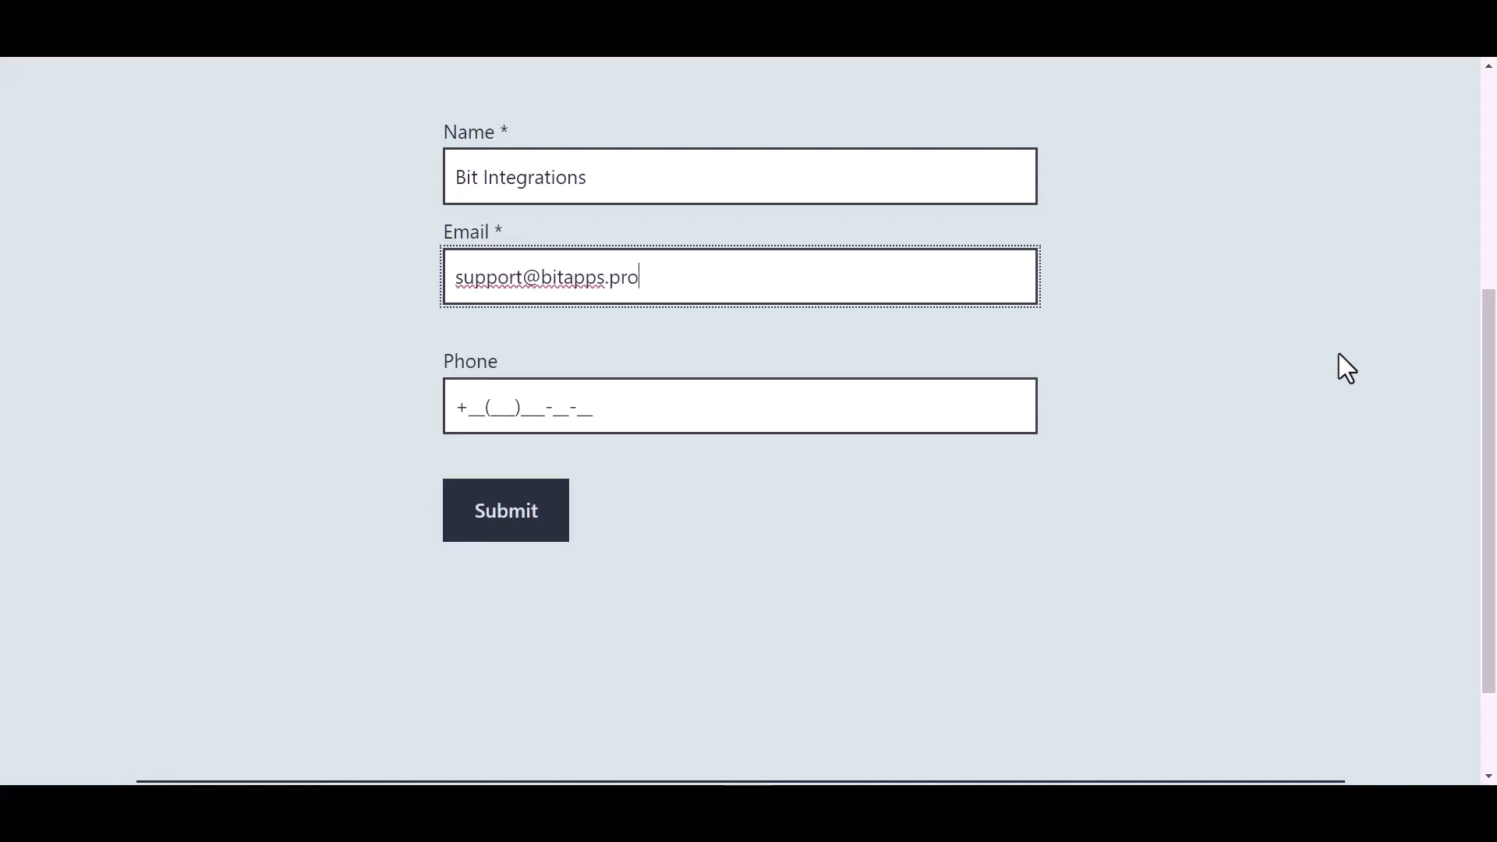
- Enter a test phone number in the form's Phone field and submit the completed form
left_click(577, 407)
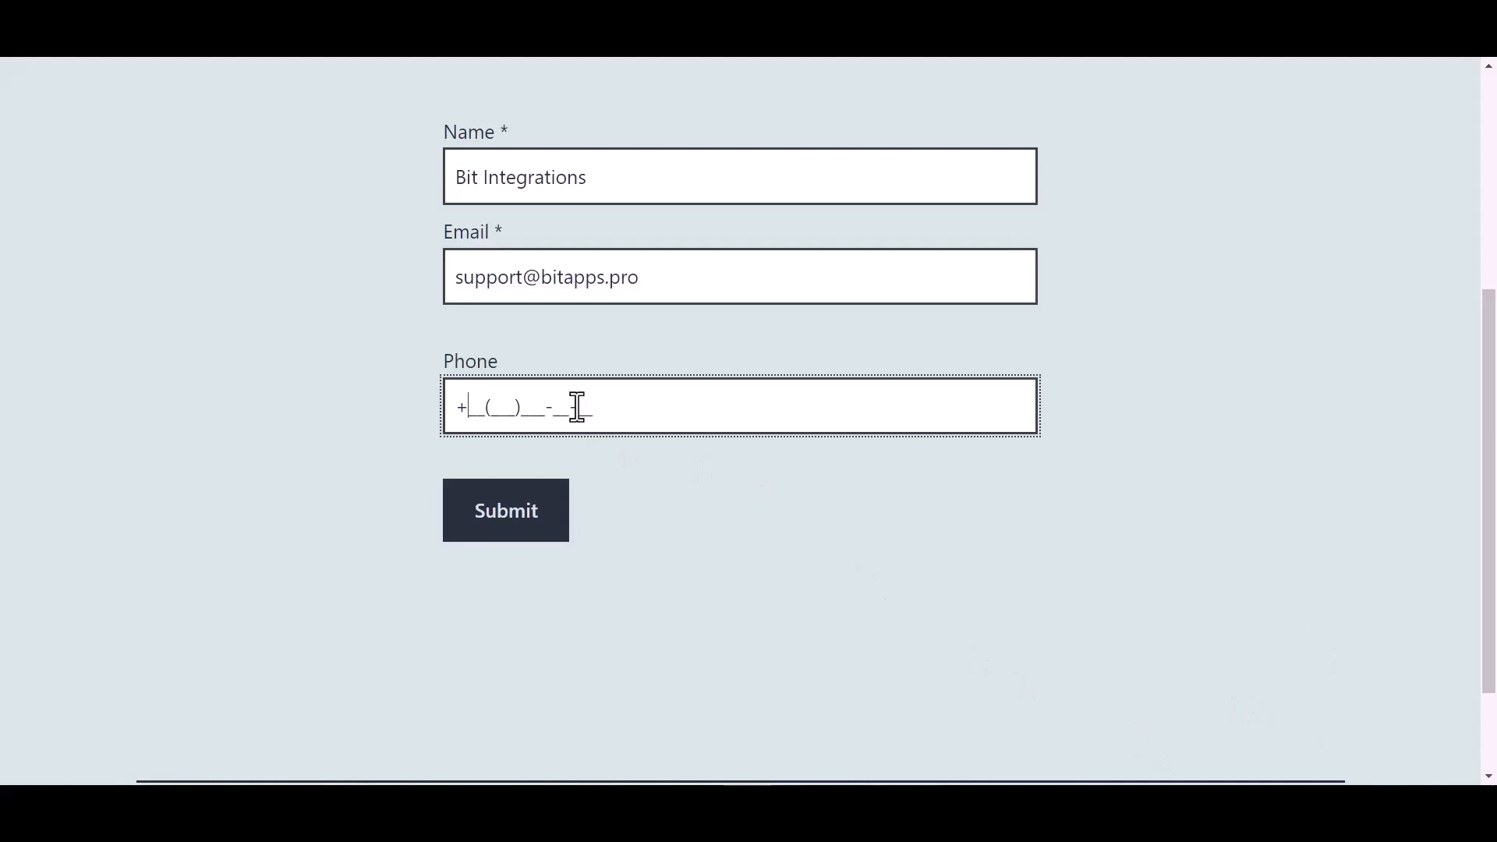
type("44(455)566-6_-__")
left_click(513, 517)
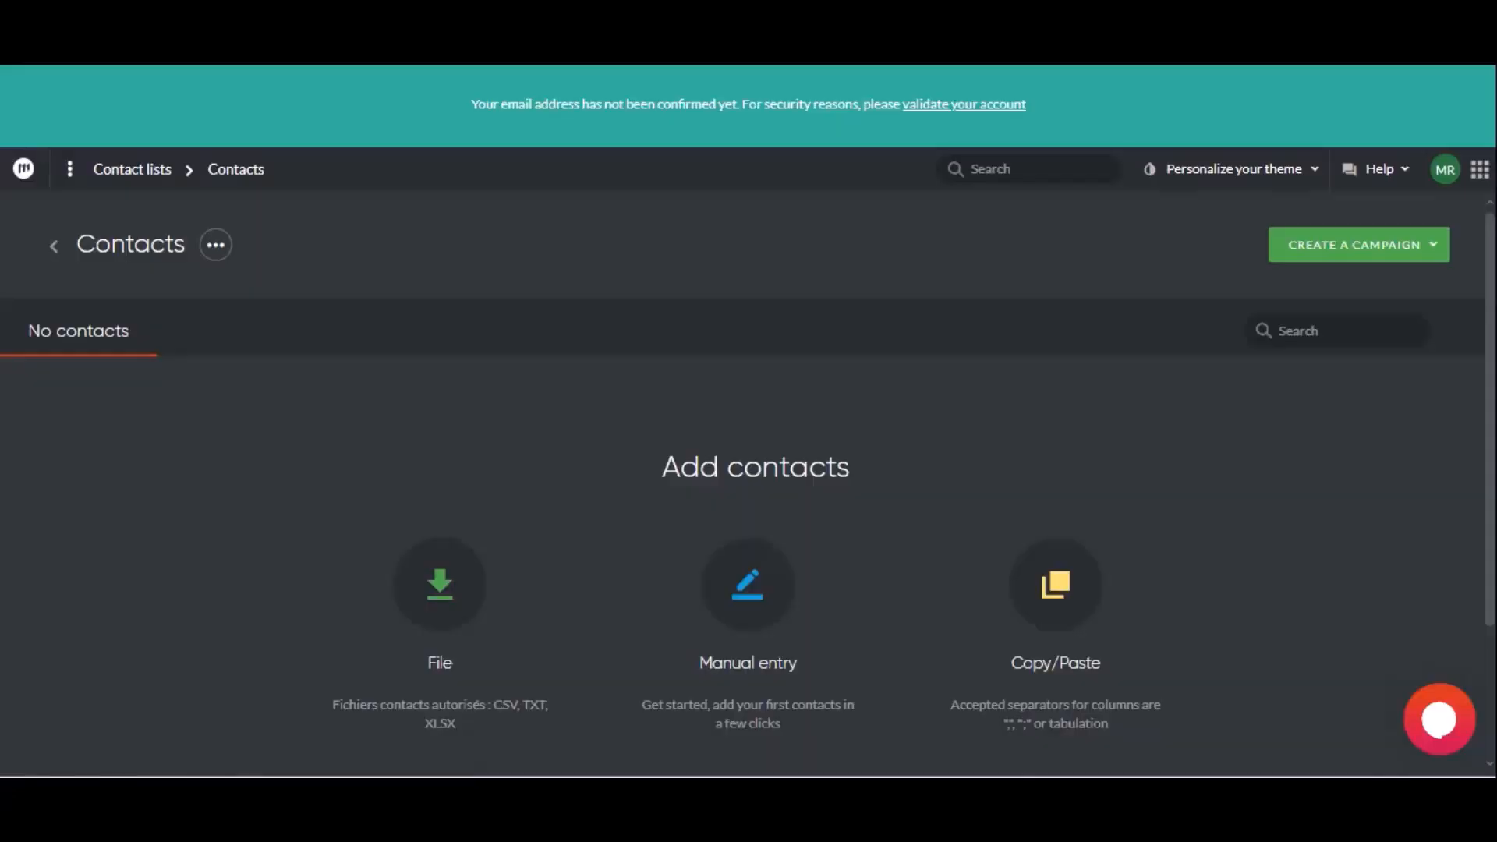
- Reload the Contacts list in Mailify to check for the submitted form entry
left_click(98, 69)
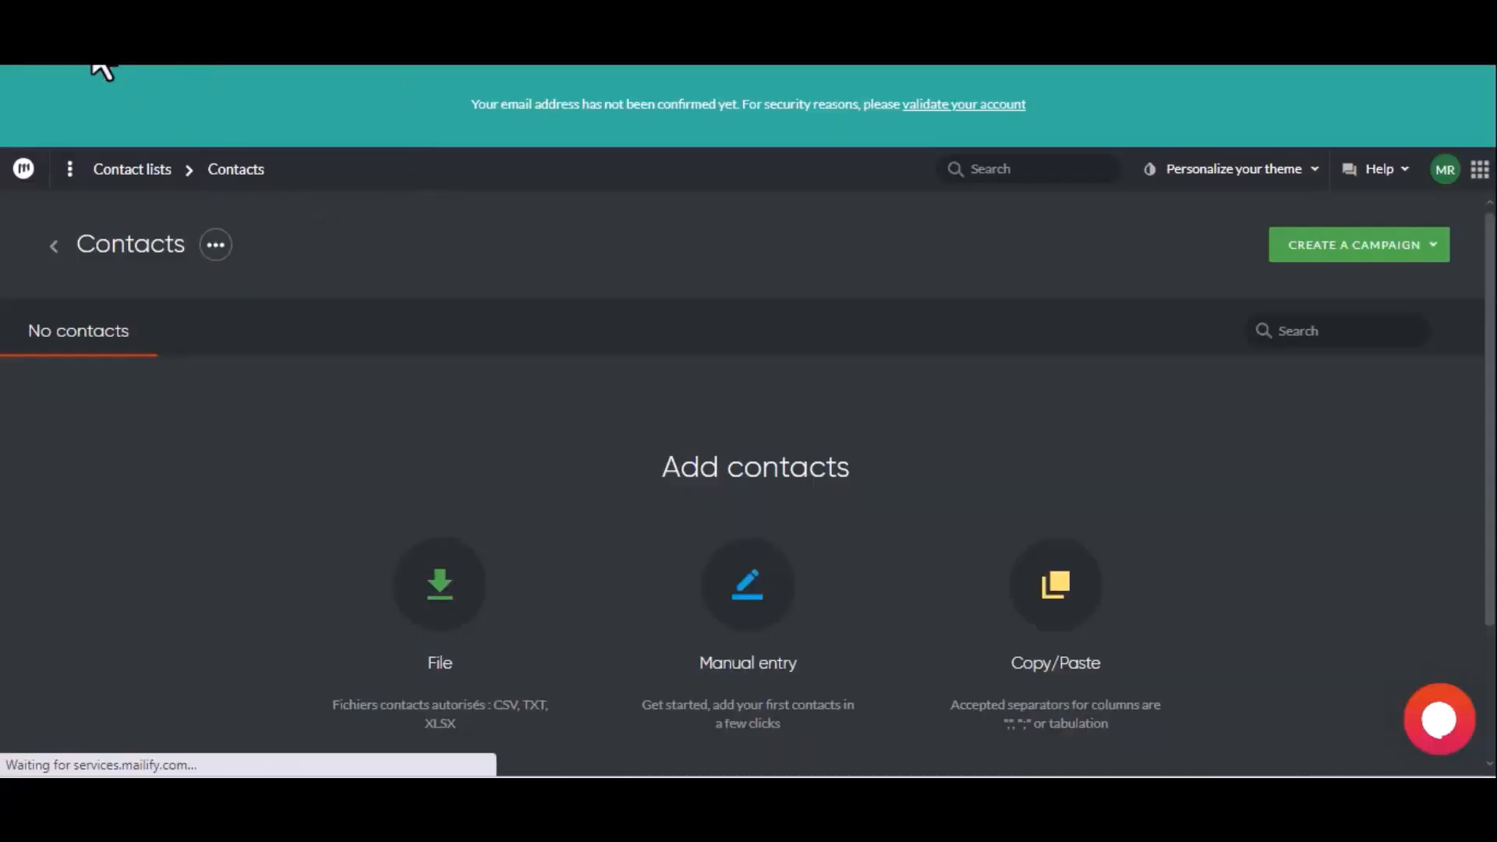